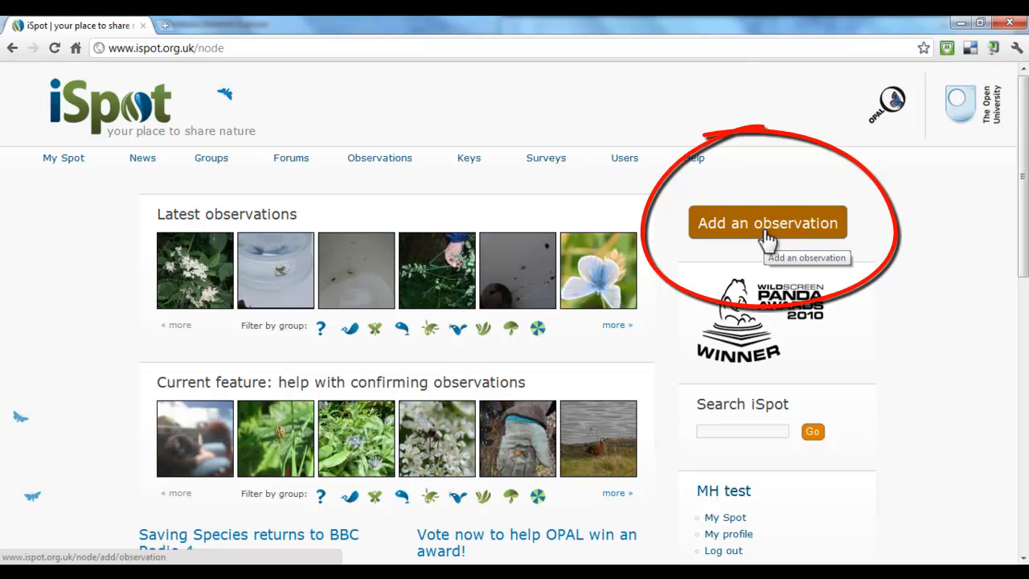
- Start a new observation and attach the photo "photo 1 - Watlington.JPG" to it
click(763, 229)
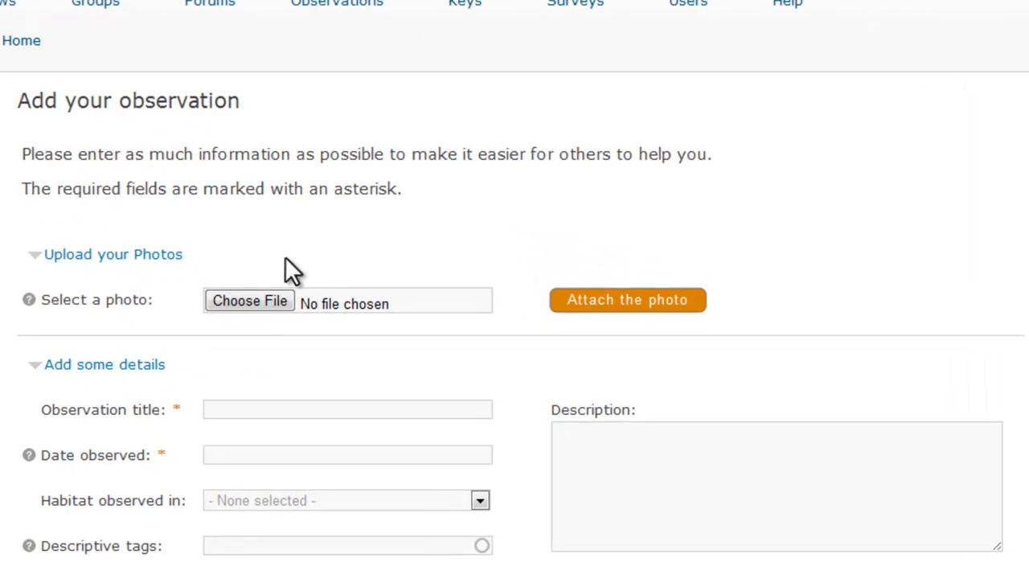
click(254, 300)
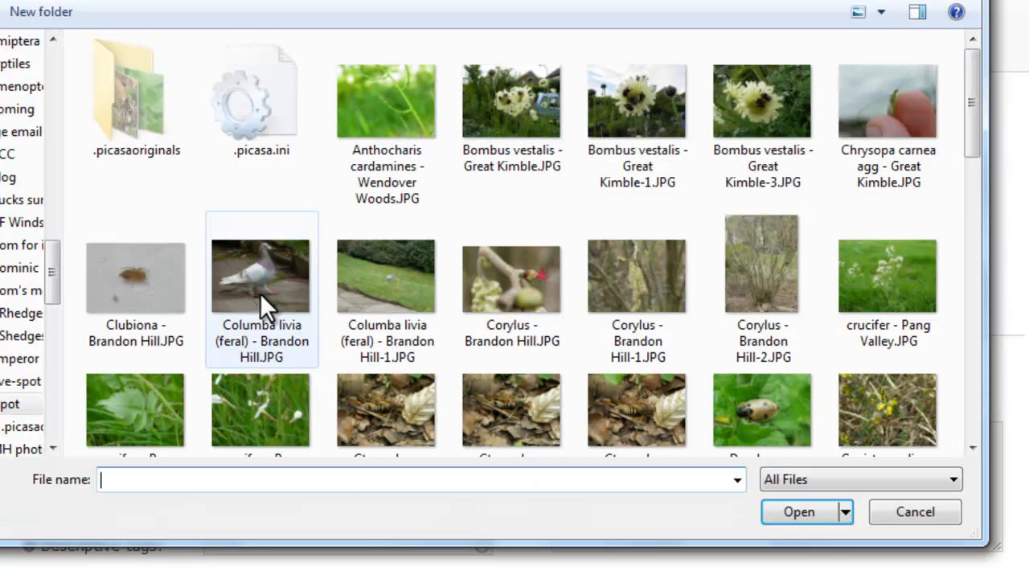
drag(54, 279, 49, 78)
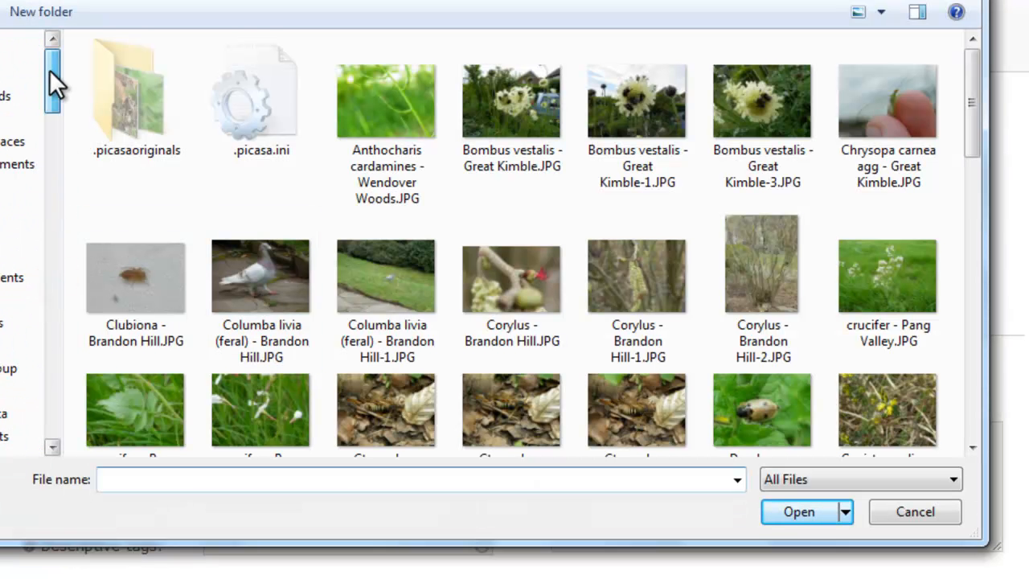
click(4, 73)
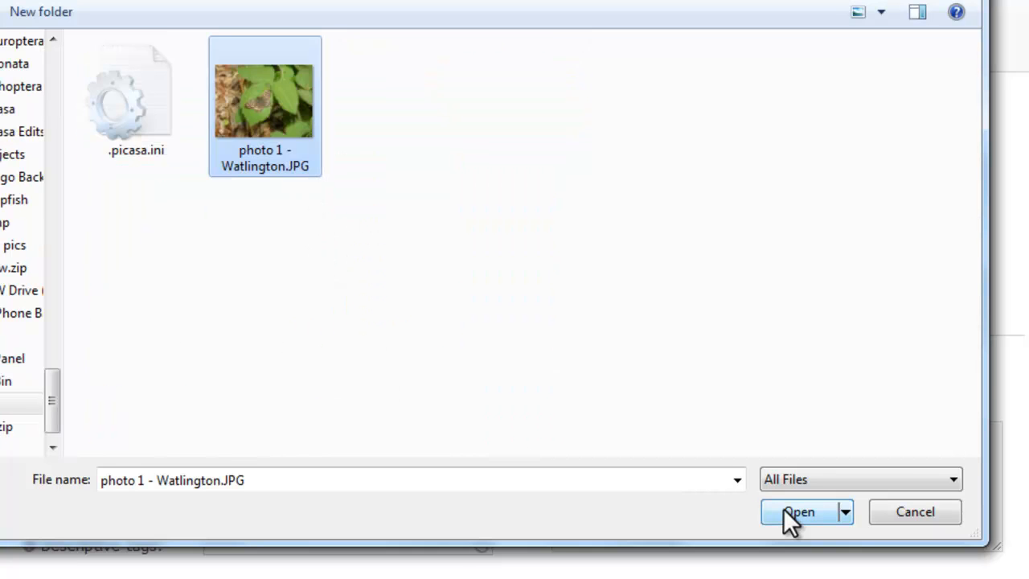
click(783, 509)
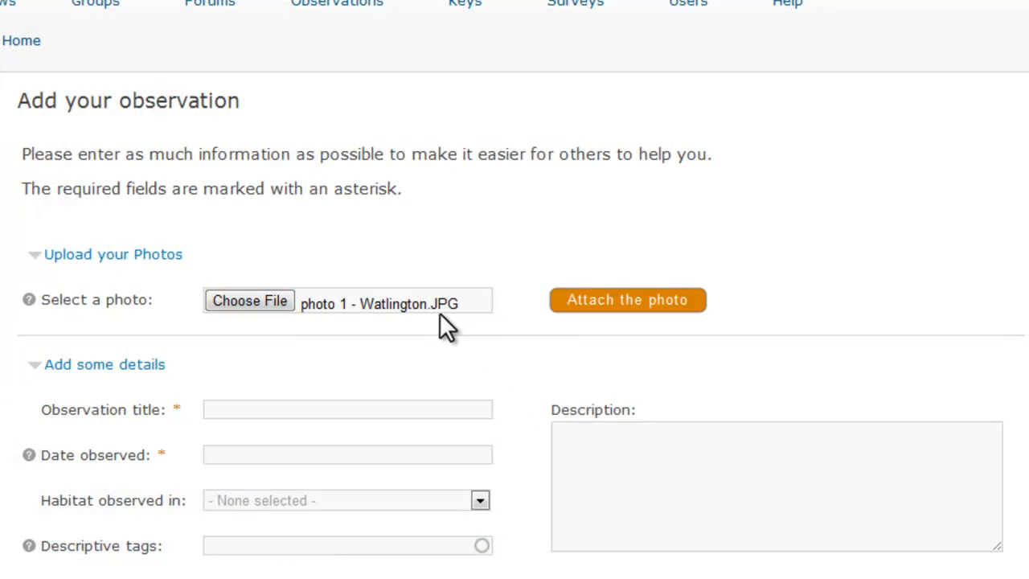
click(644, 301)
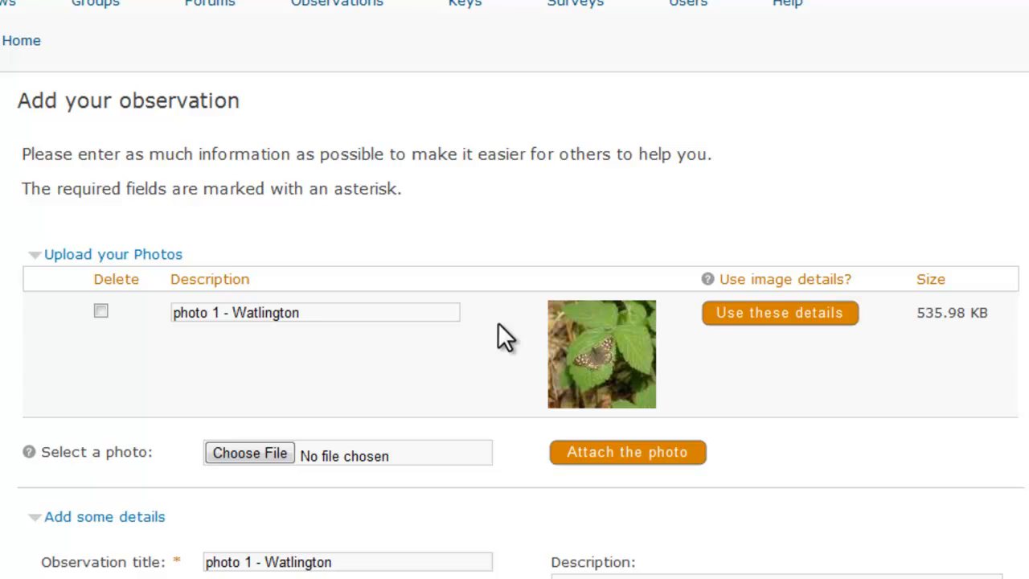
- Replace the observation title with "butterfly in woodland"
scroll(502, 328, down, 3)
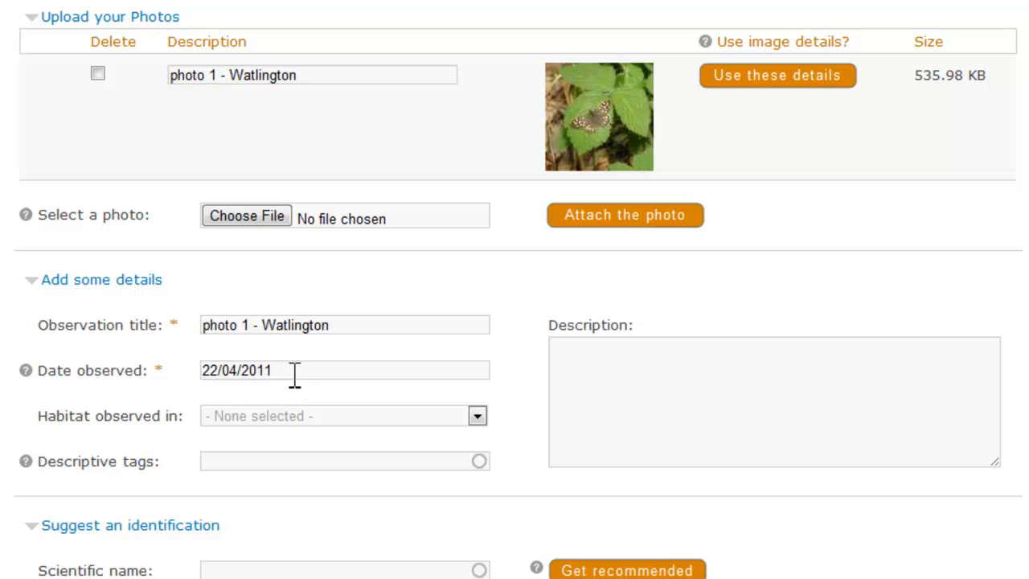
scroll(294, 374, down, 4)
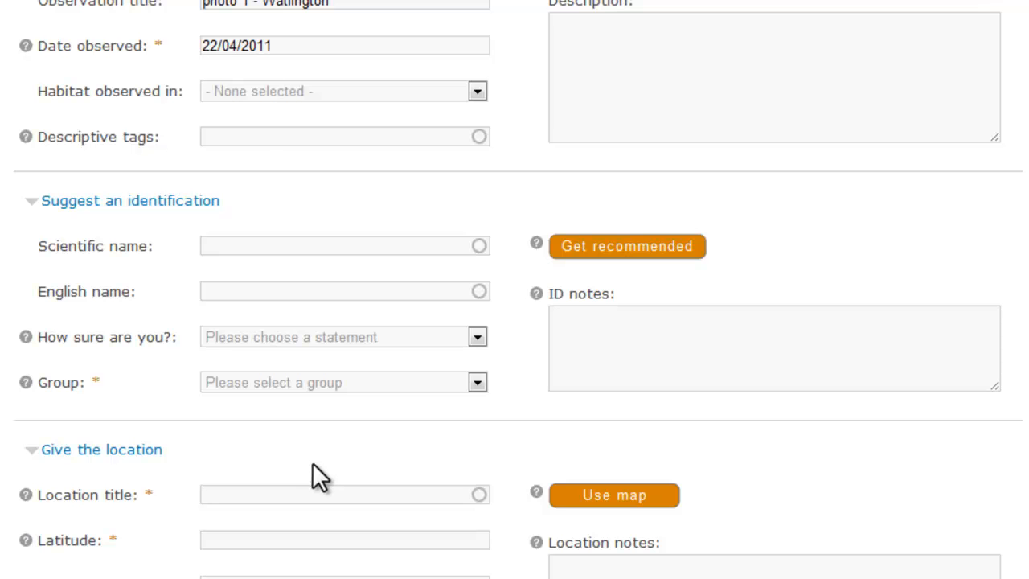
scroll(312, 464, up, 3)
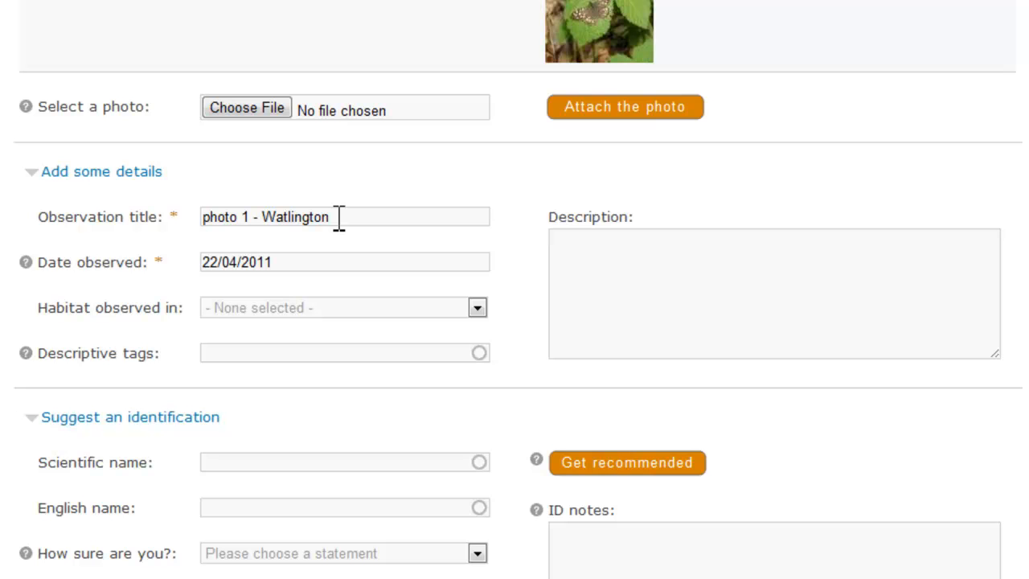
drag(338, 217, 172, 221)
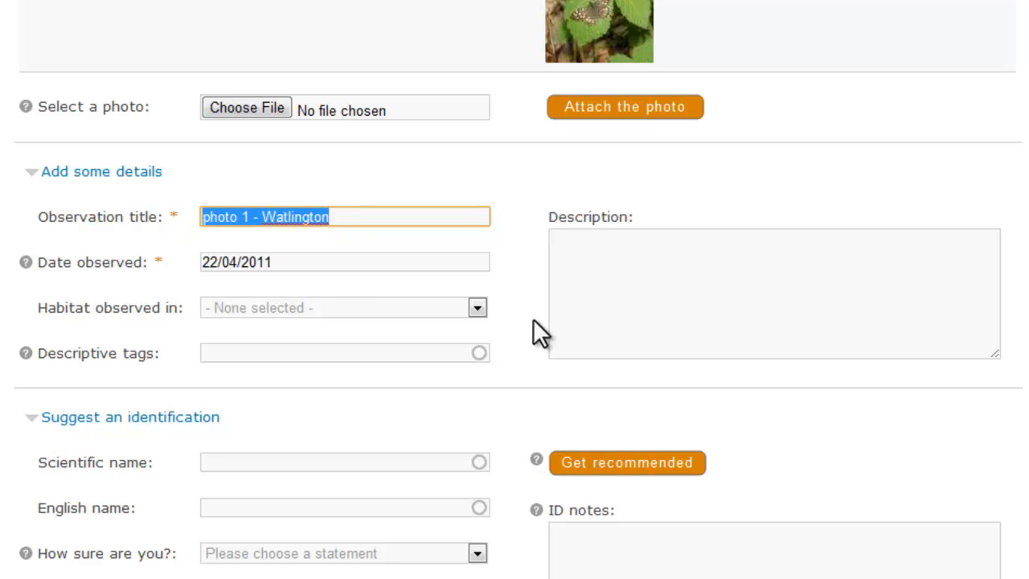
text(butterfly in woodland)
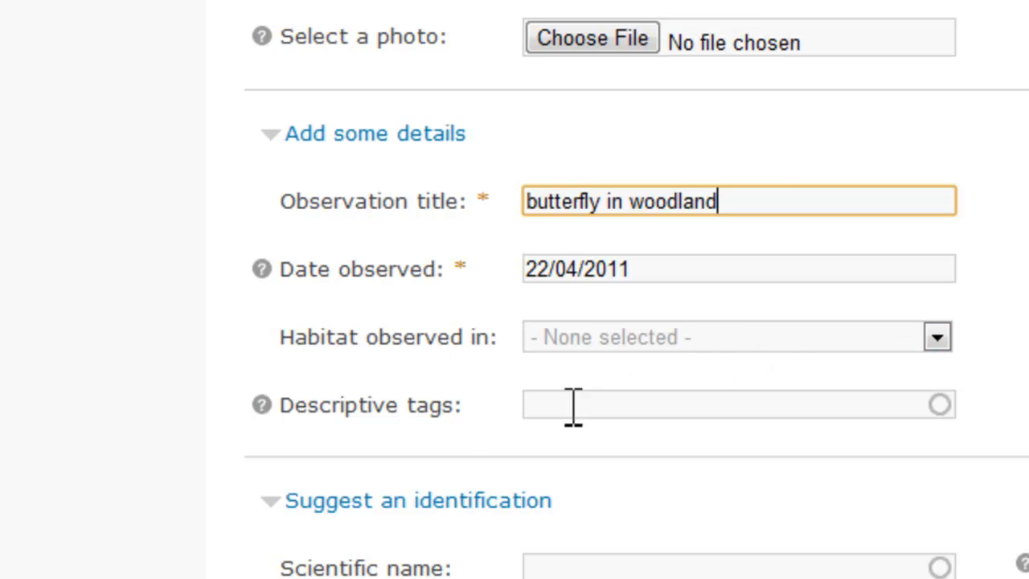
- Read the help note on descriptive tags and dismiss it
click(262, 404)
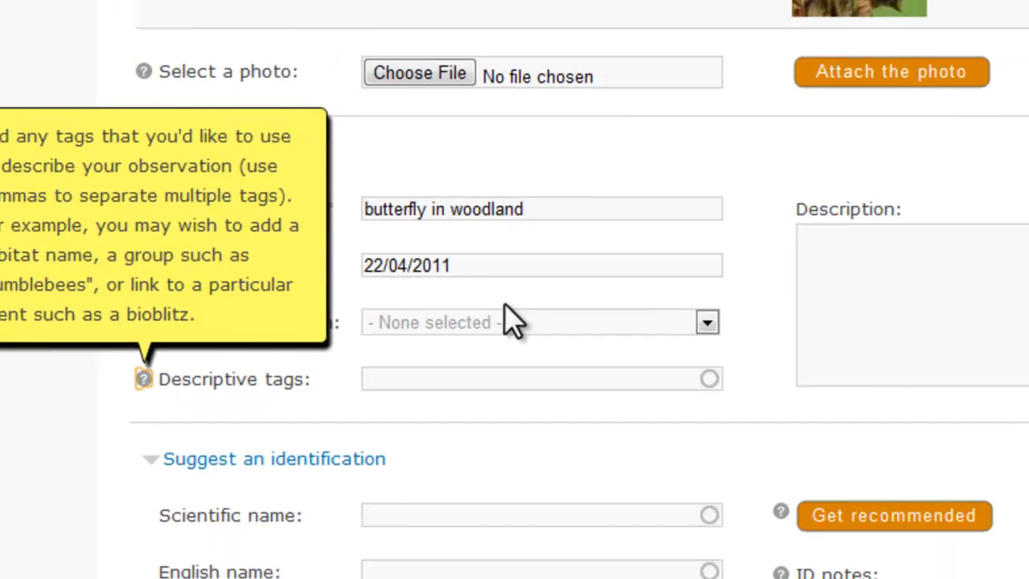
click(797, 266)
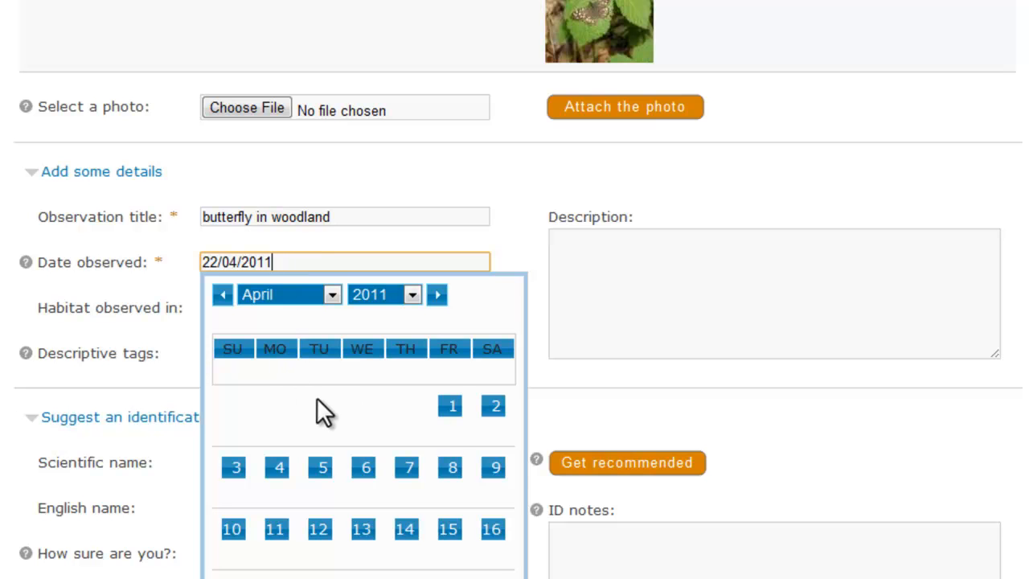
- Try changing the observed date to 22/04/2009
click(297, 262)
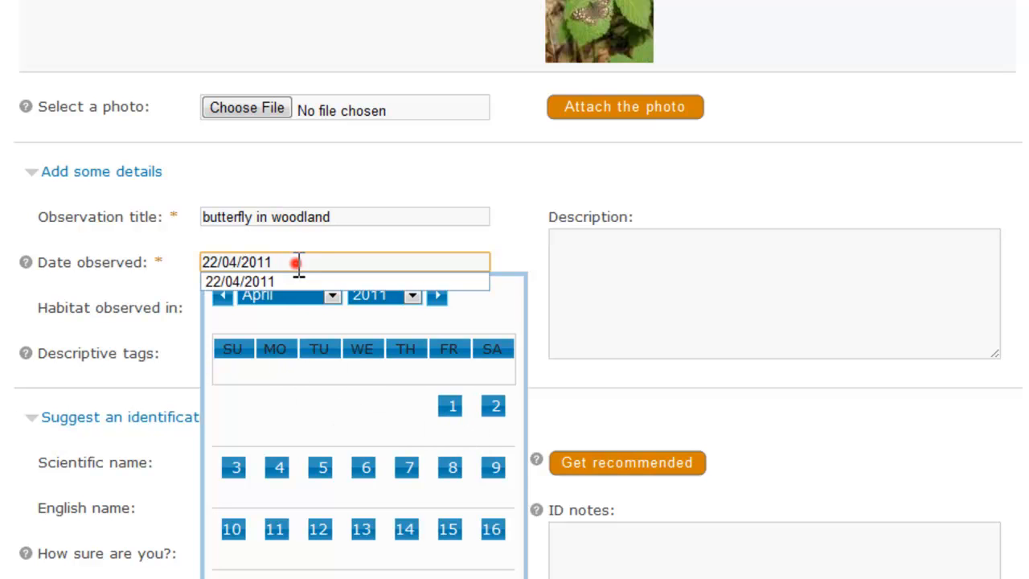
key(BackSpace)
key(BackSpace)
text(09)
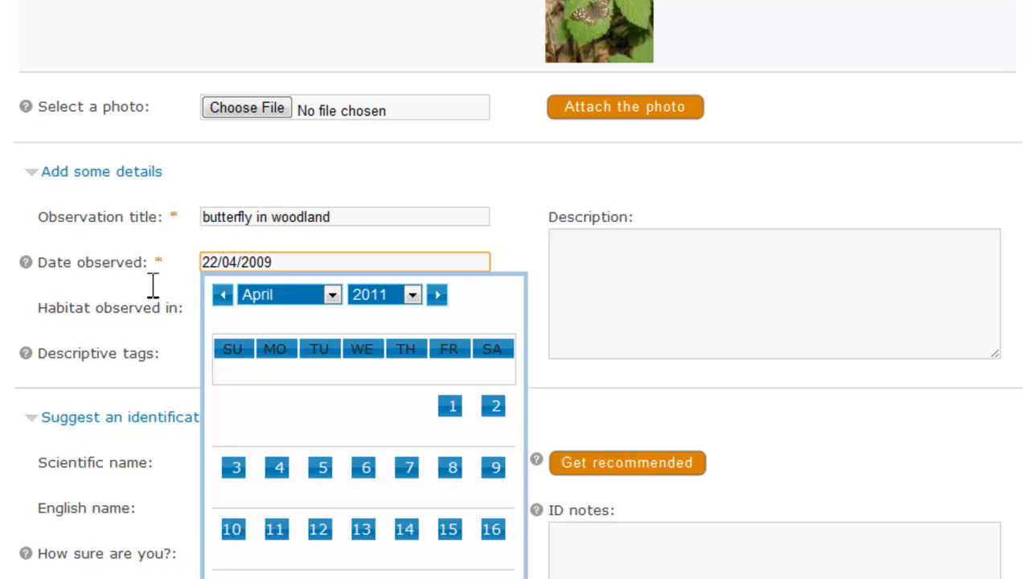
click(149, 284)
click(307, 264)
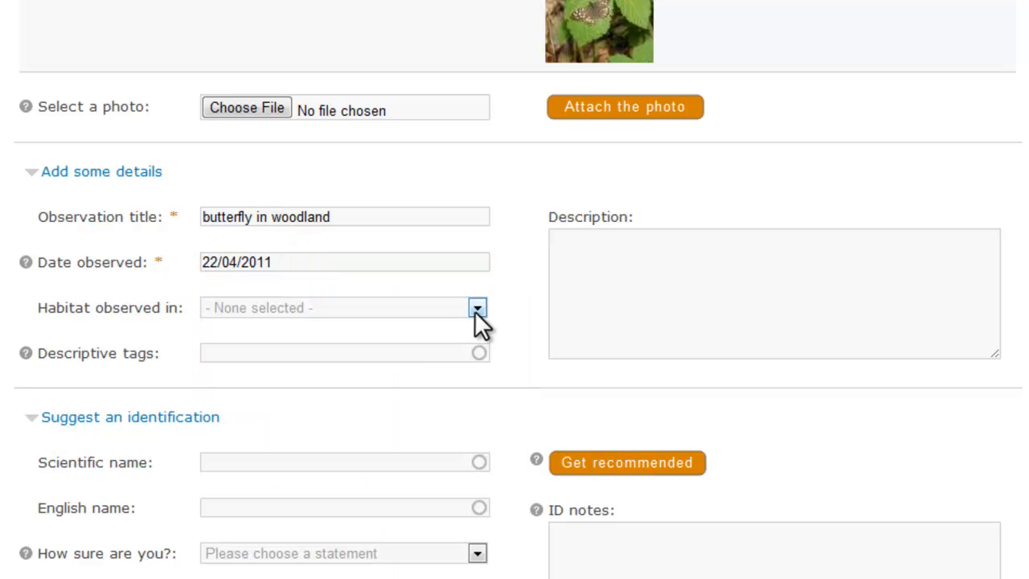
- Set the observed habitat to Woodland and enter the descriptive tag "butterfly"
click(476, 309)
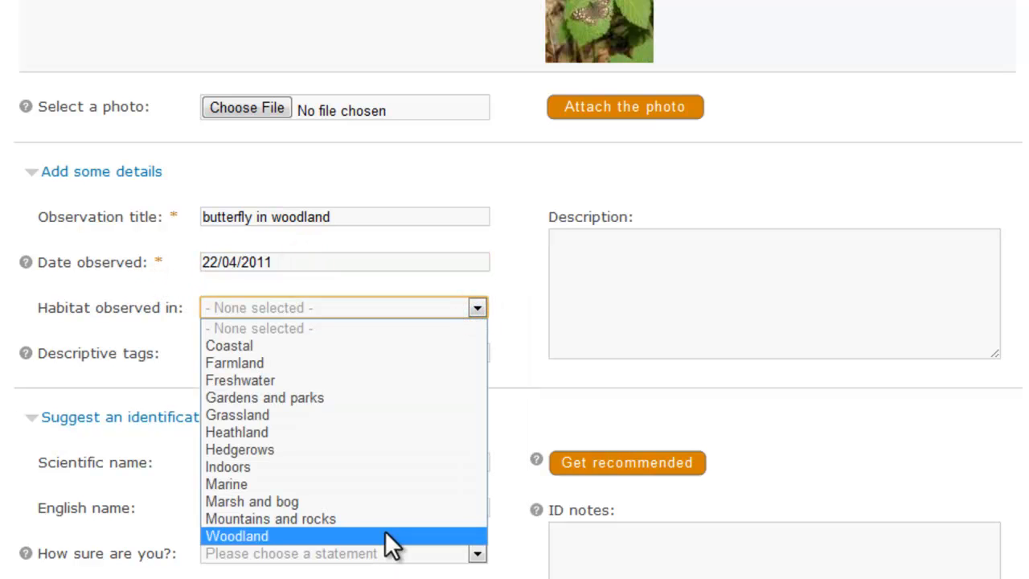
click(385, 532)
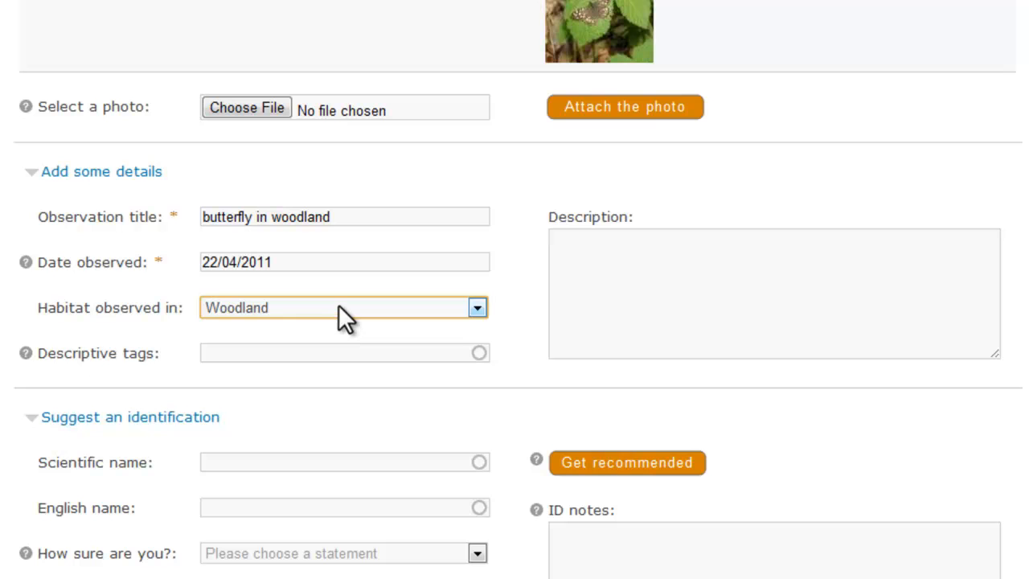
click(219, 354)
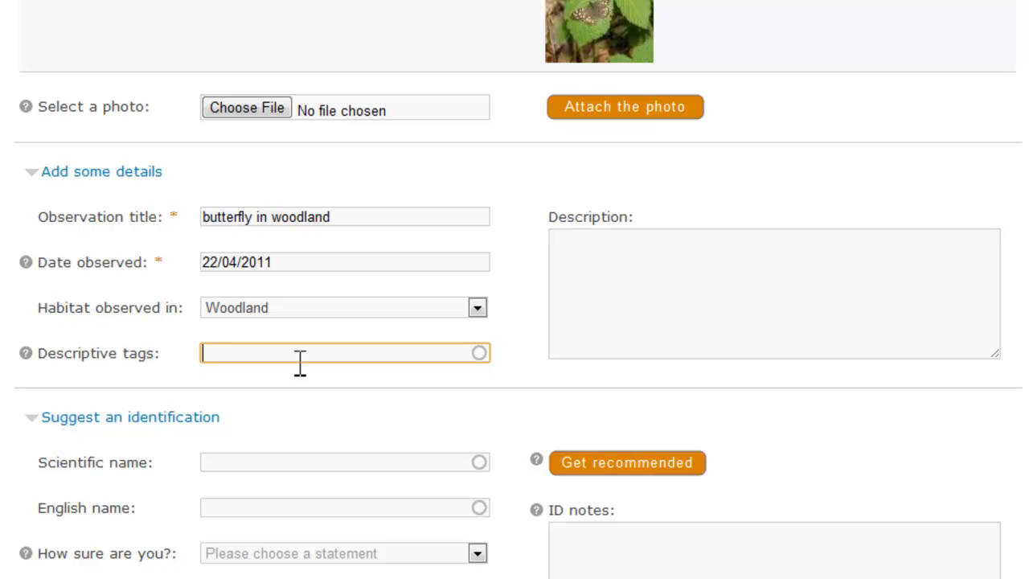
text(butt)
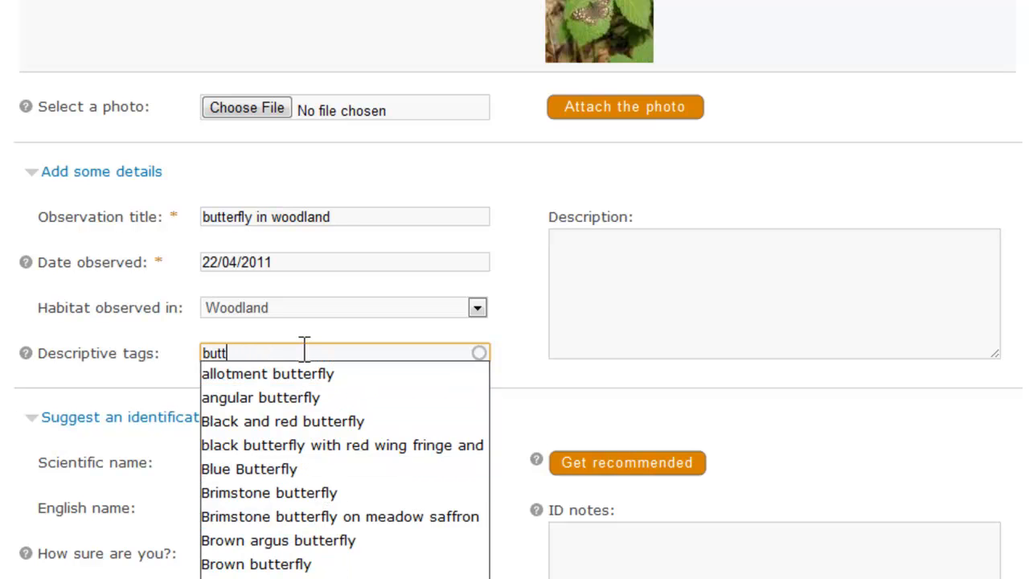
text(erfly)
- Enter the description "This butterfly was basking in the sunshine in a woodland ride. About 3cm across at a guess."
click(766, 309)
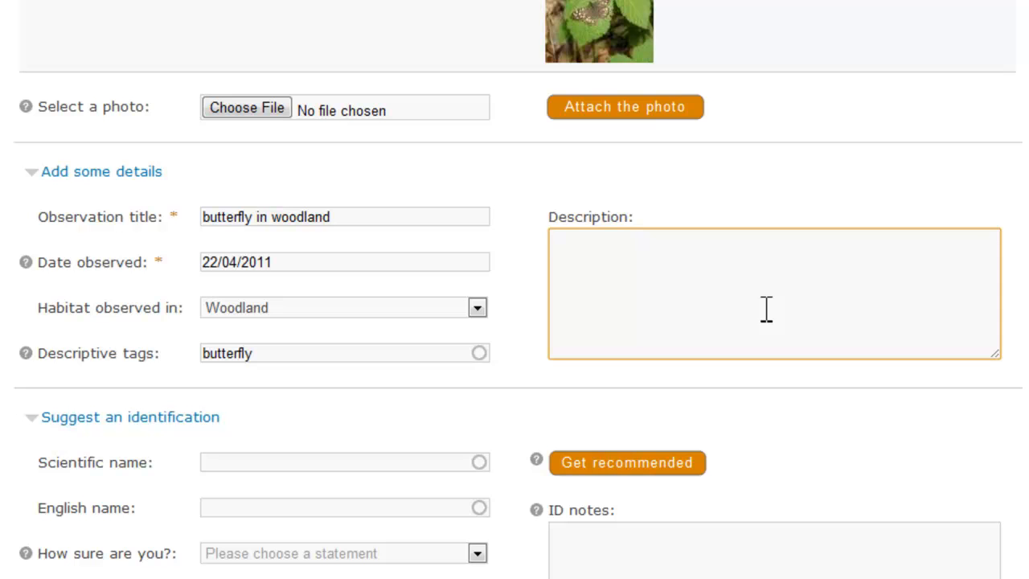
text(This butterfly was basking in the sunshine in a woodland ride. About 3cm across at a guess.)
- Look up "speck" as the English name in the suggested identification and choose Speckled Wood
scroll(766, 309, down, 5)
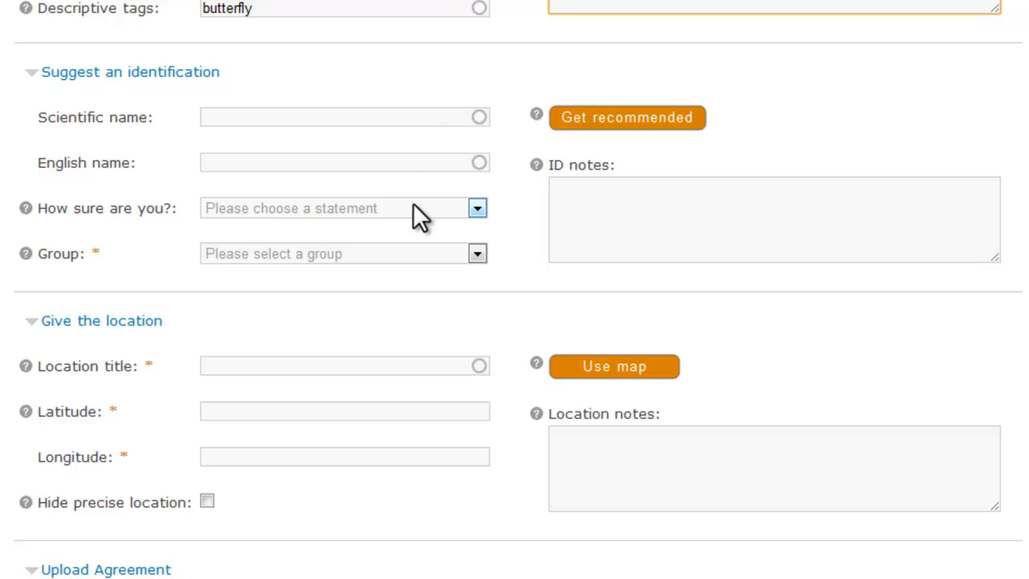
click(478, 255)
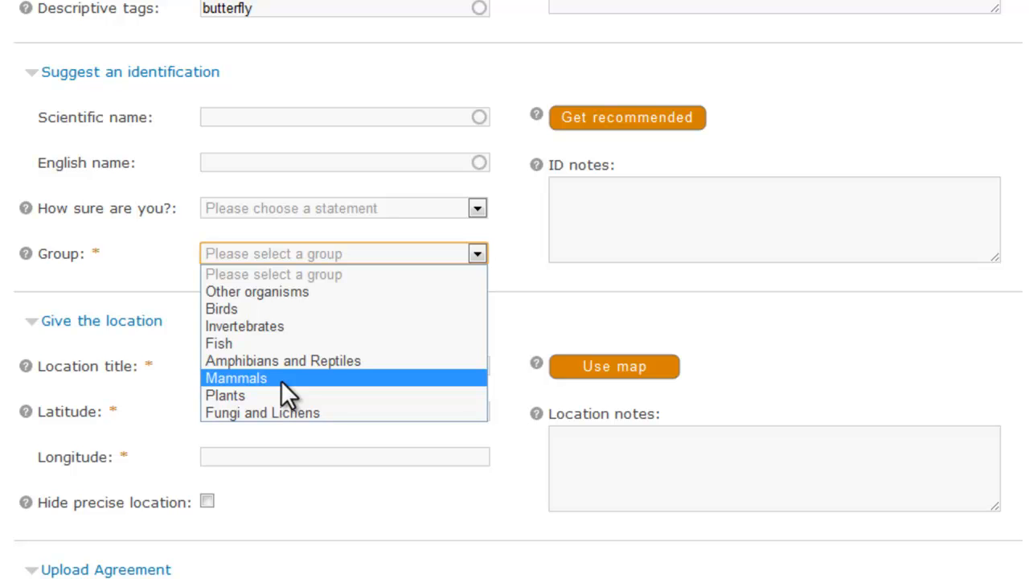
click(246, 117)
click(246, 163)
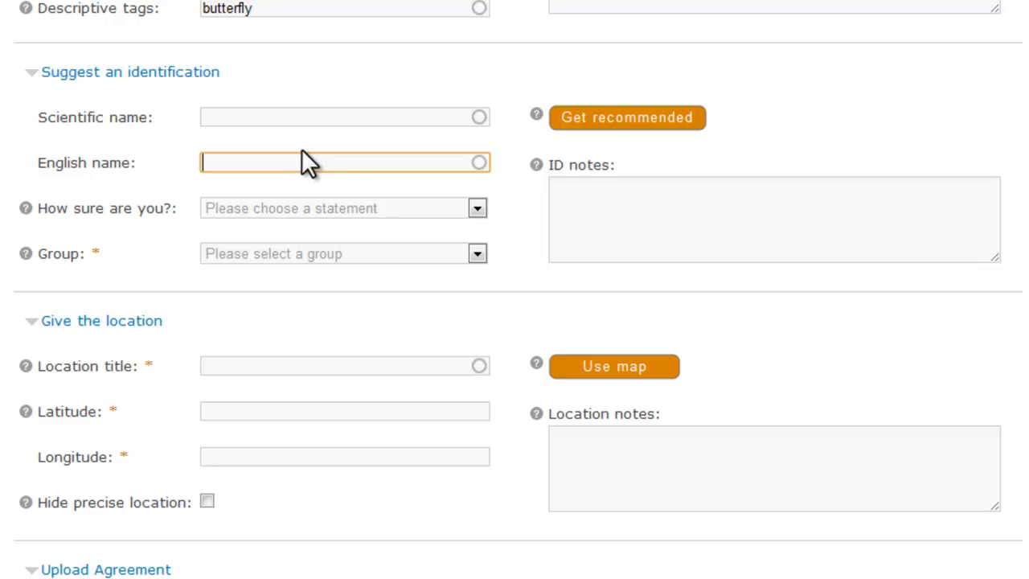
text(speck)
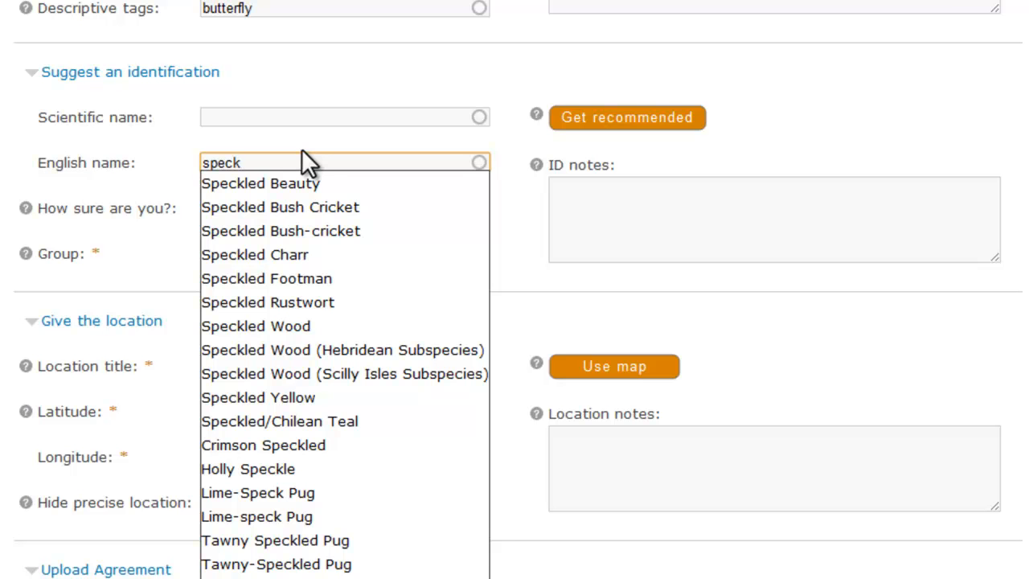
click(293, 325)
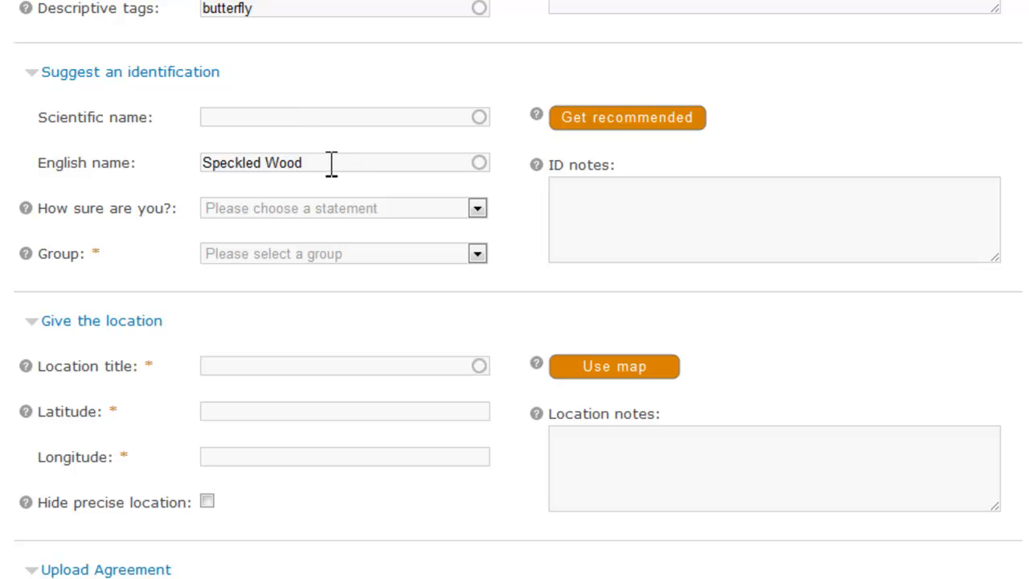
- Get the recommended scientific names for the species, choose Pararge aegeria, and check the group options
click(616, 119)
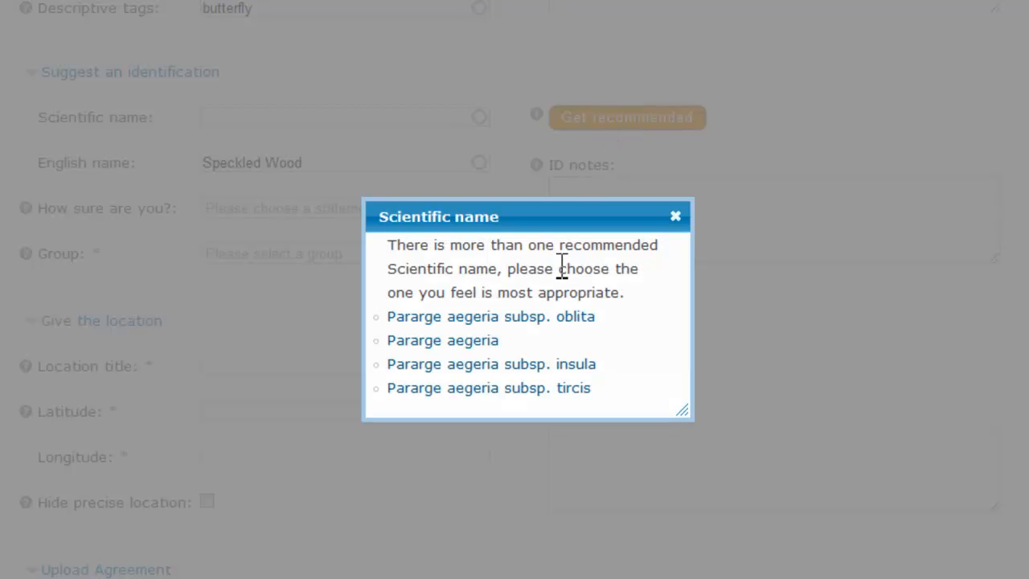
click(476, 347)
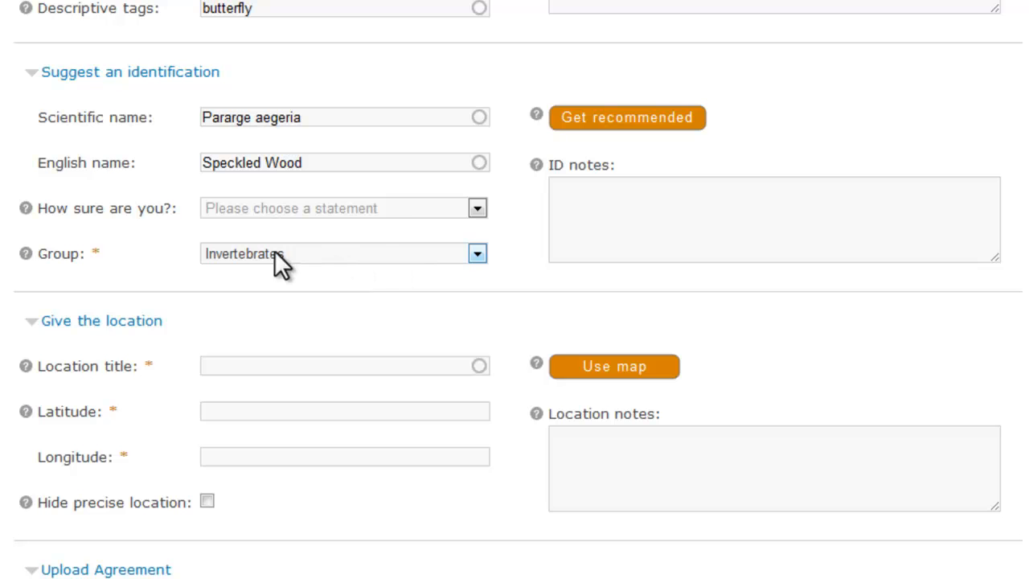
click(479, 255)
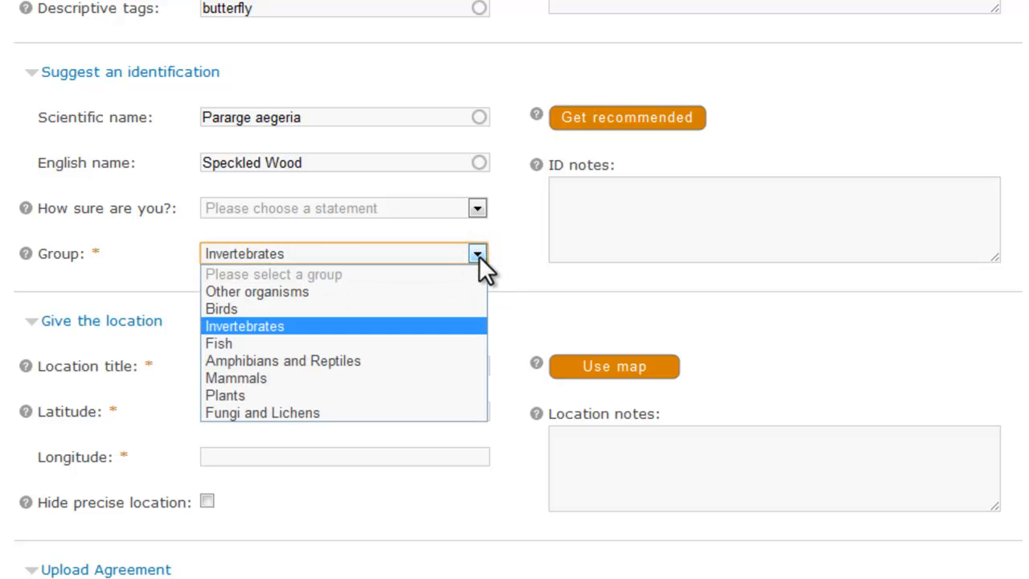
click(479, 255)
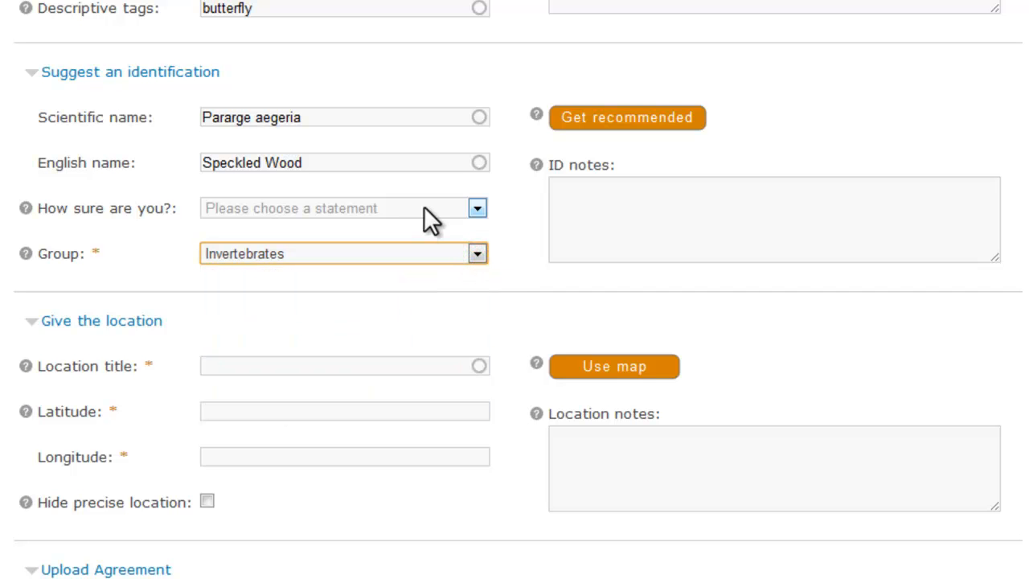
- Set the certainty to "It's likely to be this, but I can't be certain." and enter ID notes "Brown butterfly with pale spots over most of the wings"
click(476, 208)
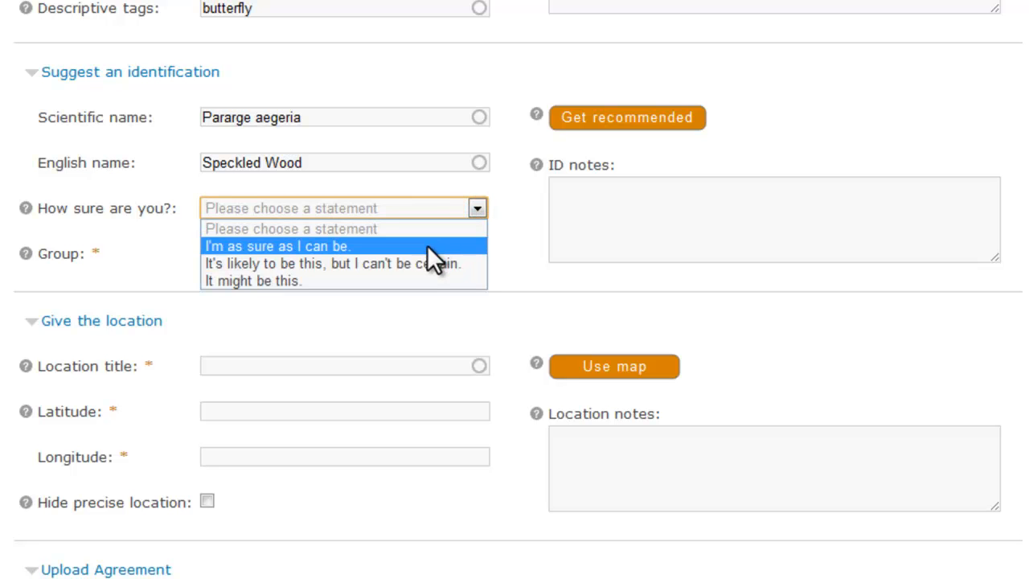
click(381, 264)
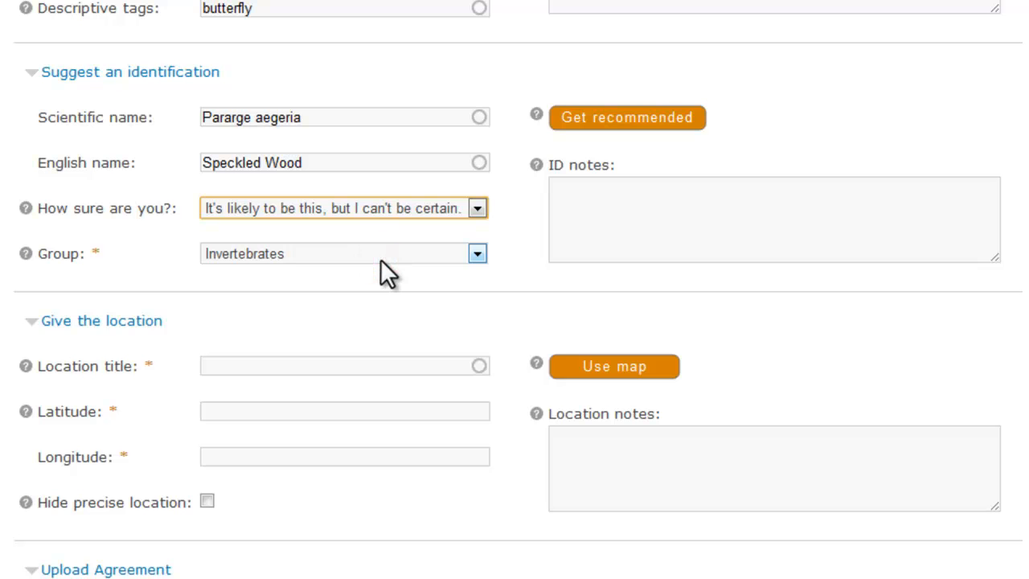
click(587, 245)
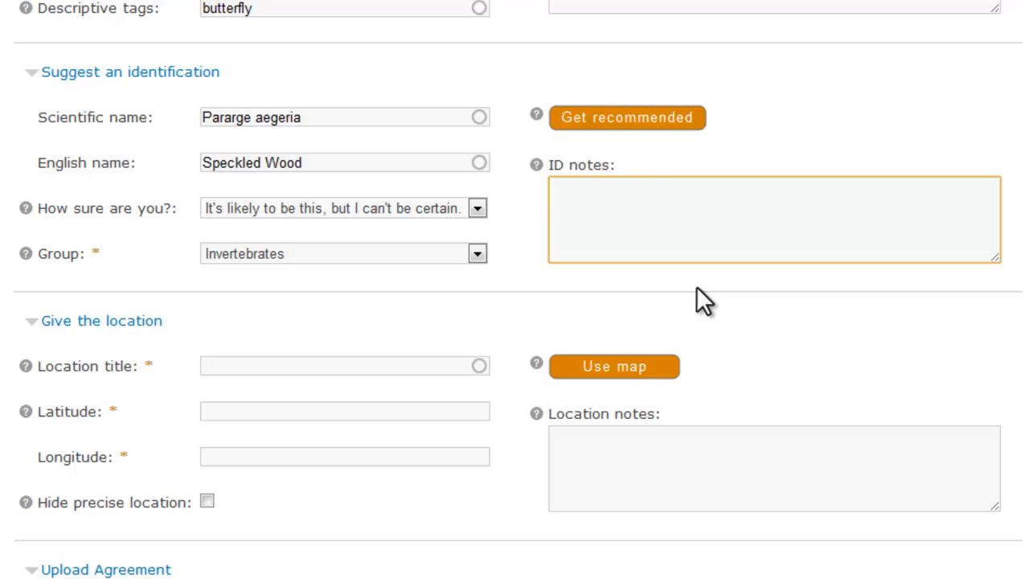
text(Brown butterfly with pale spots over most of the wings)
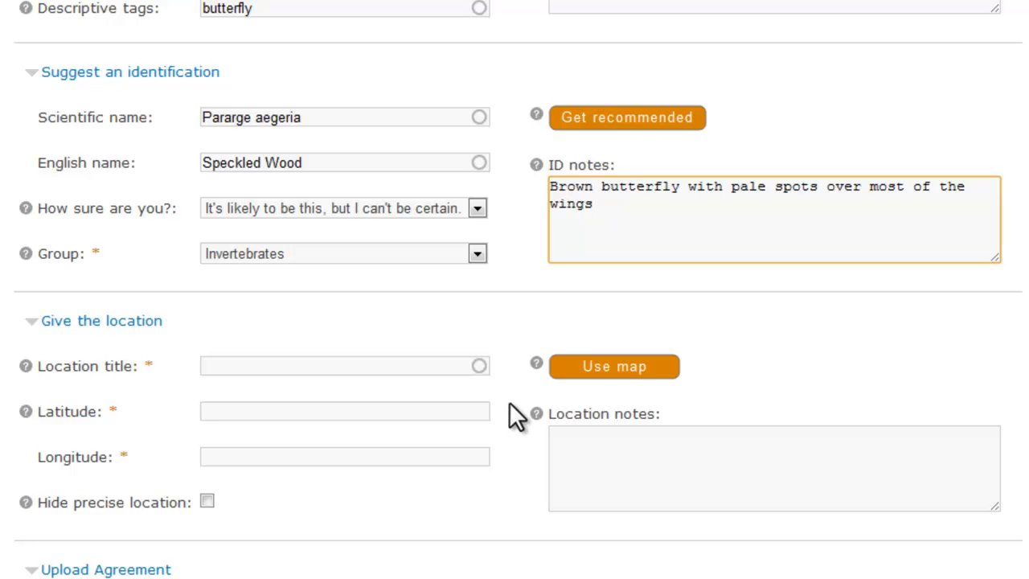
- Open the location map without sharing the physical location and find Watlington, Oxfordshire, UK
click(613, 369)
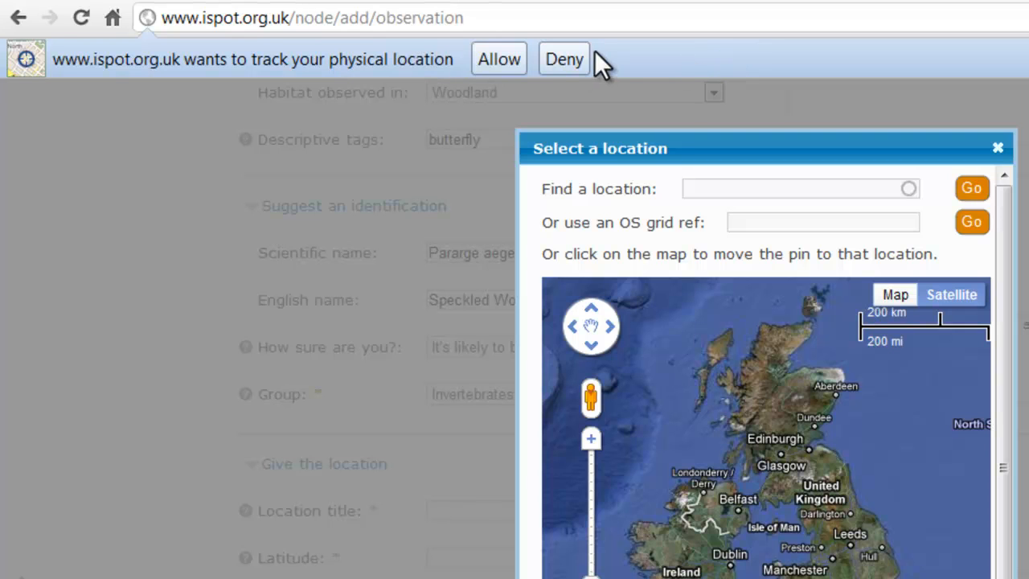
click(565, 59)
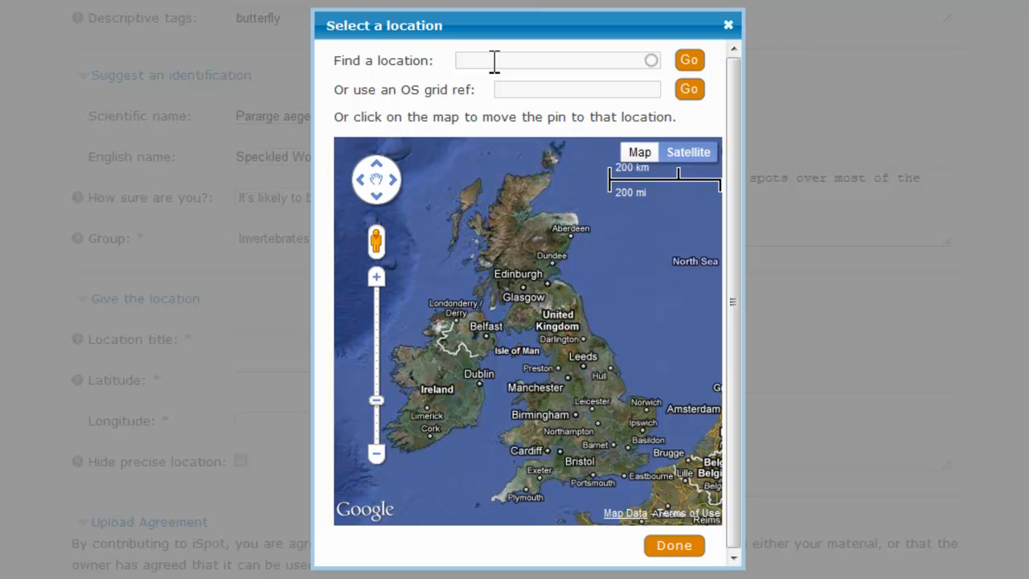
click(513, 89)
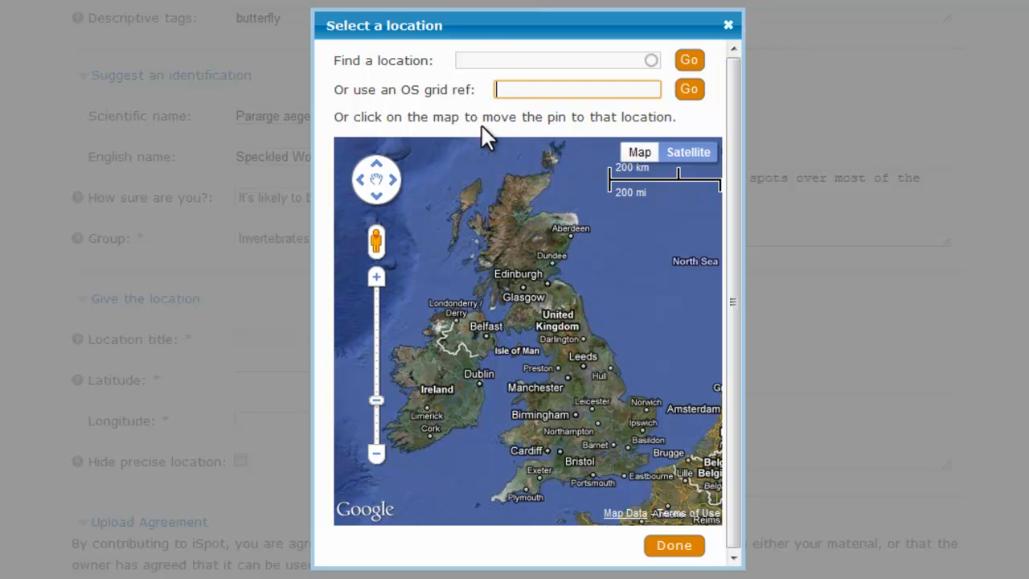
click(487, 63)
text(Watlington)
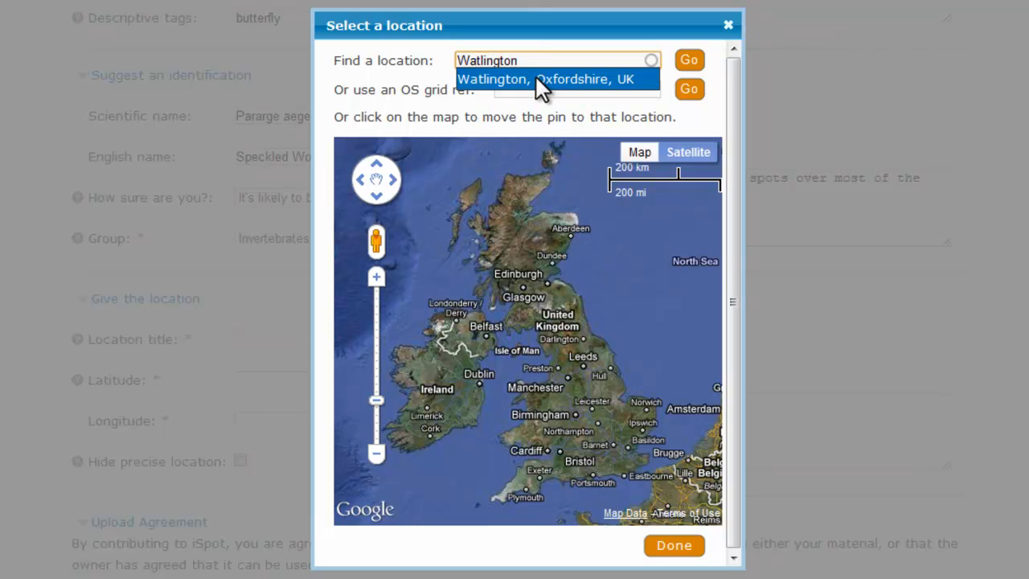
click(536, 77)
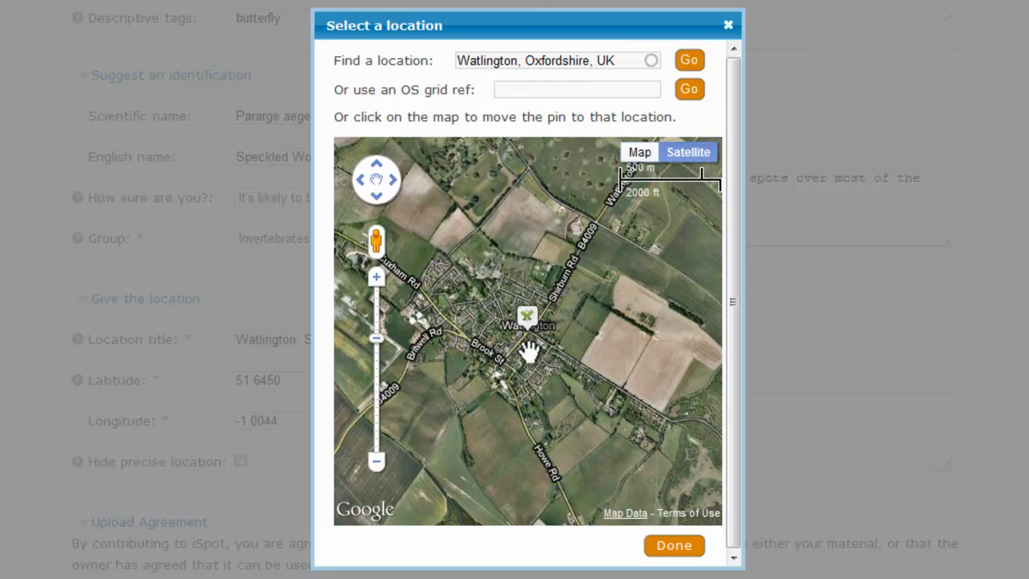
- Place the location pin at the roadside edge of the woodland just south of the Hill Rd junction and accept the map location
drag(609, 453, 496, 271)
drag(634, 368, 523, 352)
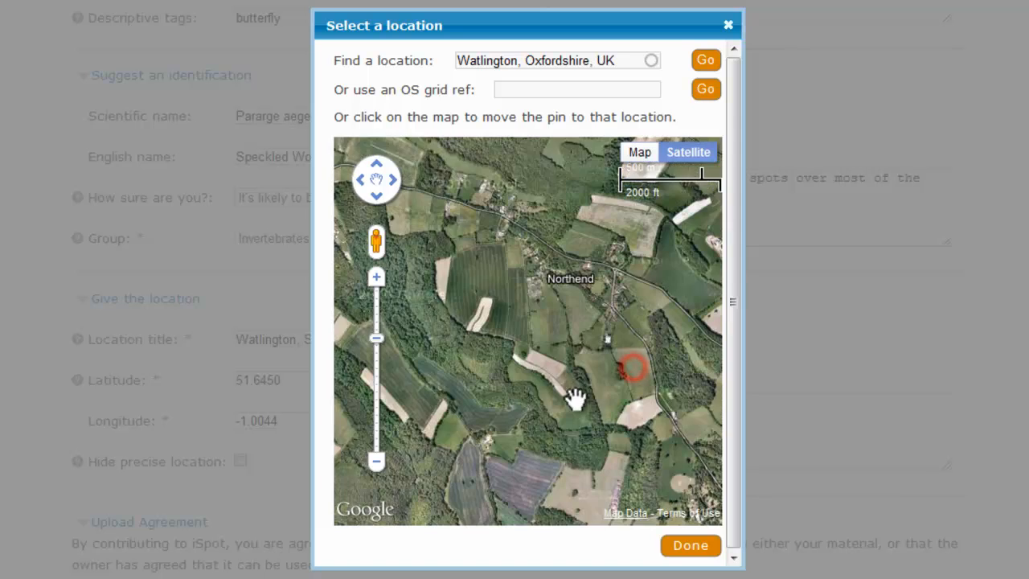
drag(478, 294, 660, 450)
drag(481, 275, 556, 365)
drag(557, 271, 575, 346)
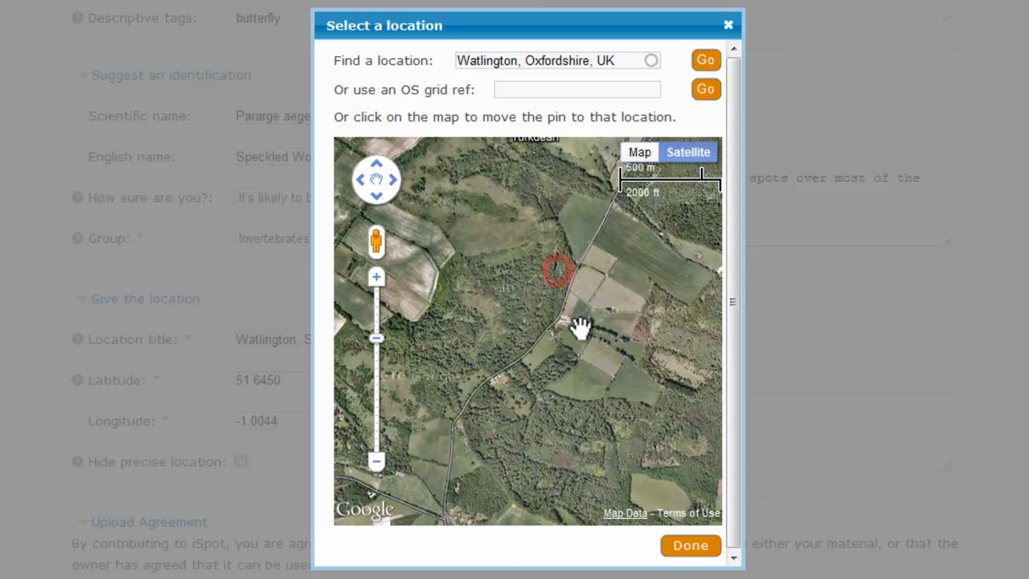
drag(615, 271, 497, 461)
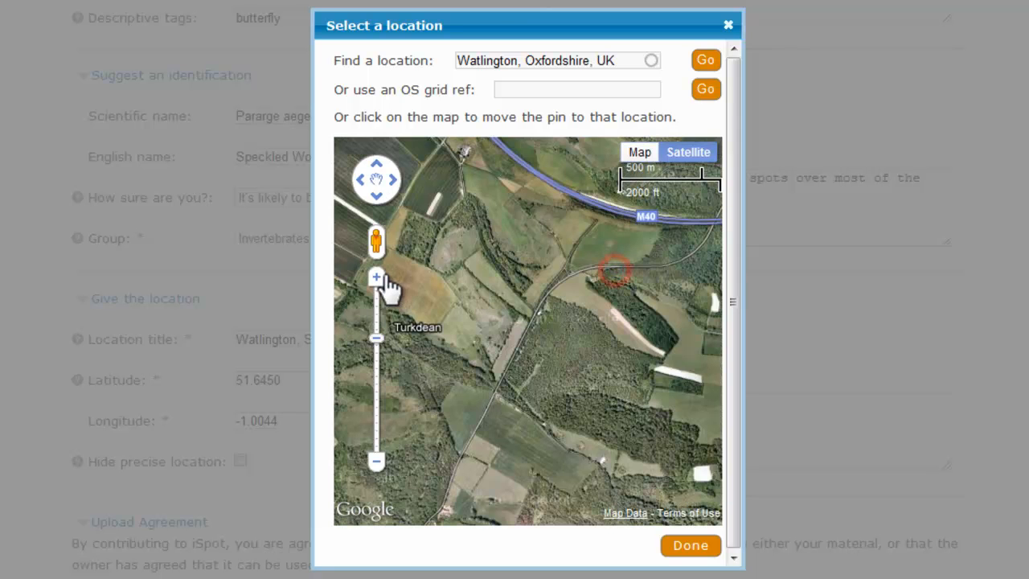
click(377, 277)
click(549, 298)
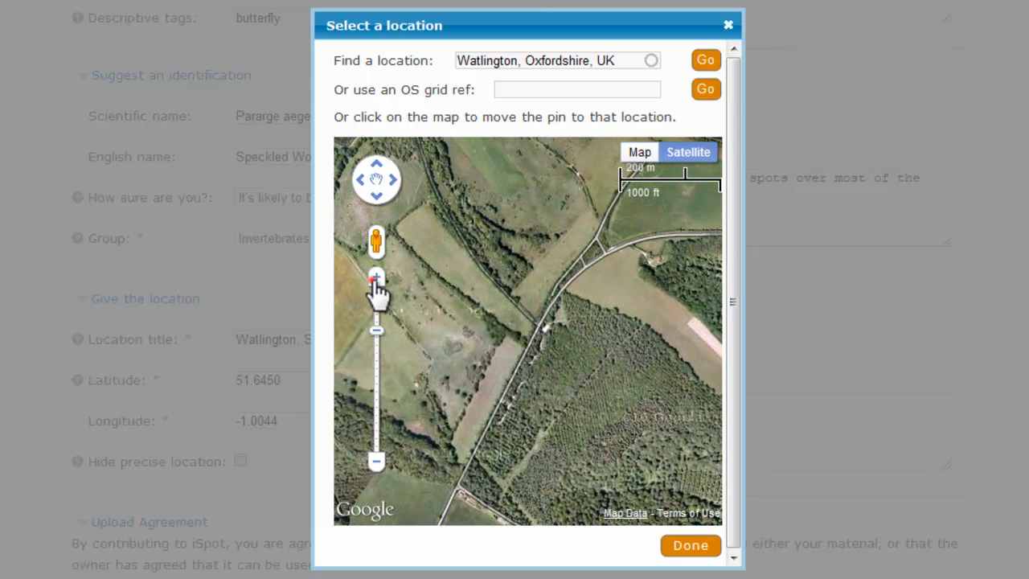
click(377, 277)
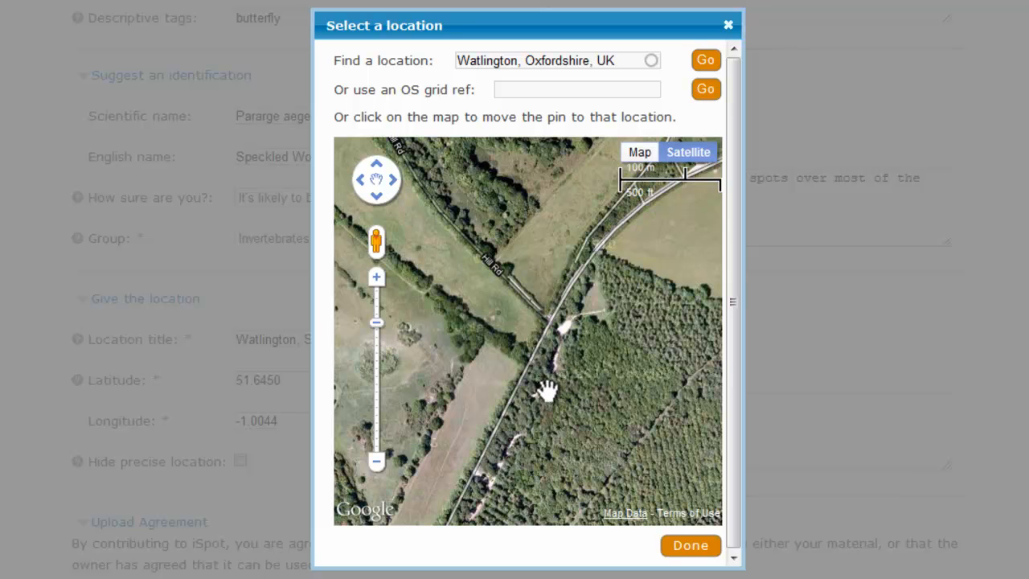
click(547, 392)
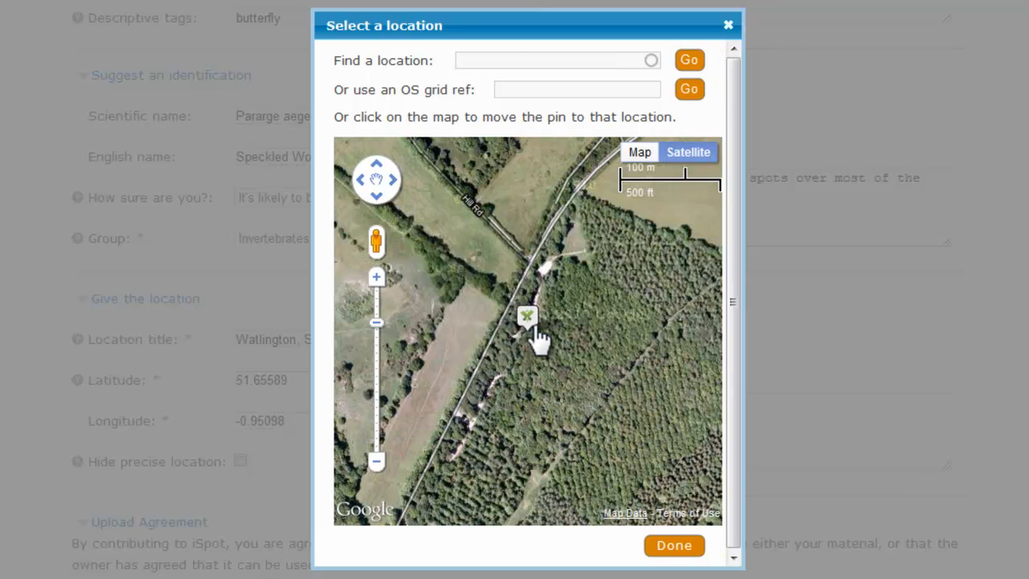
click(680, 551)
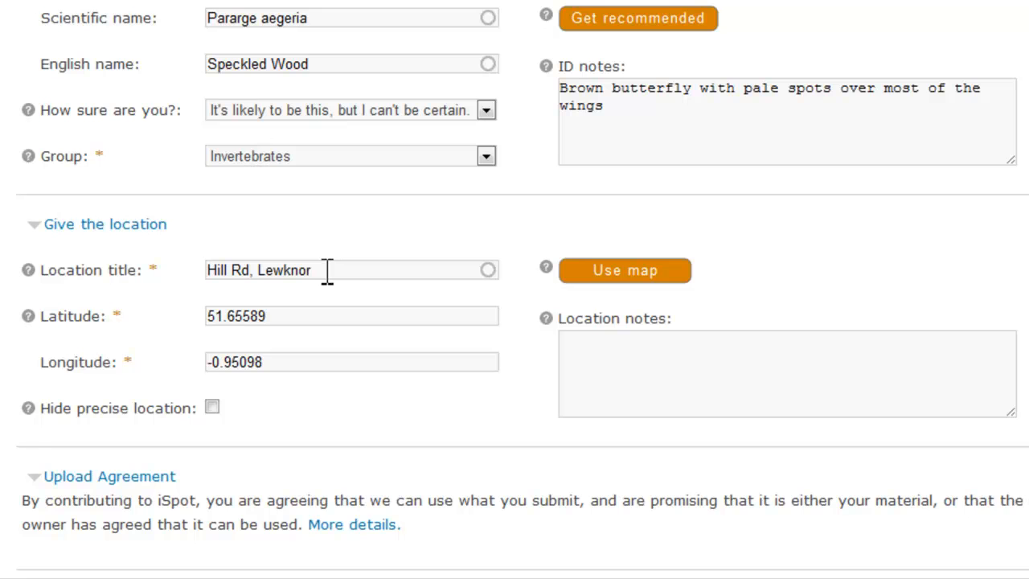
- Replace the location title with "Woodland near Christmas Common"
drag(327, 272, 171, 270)
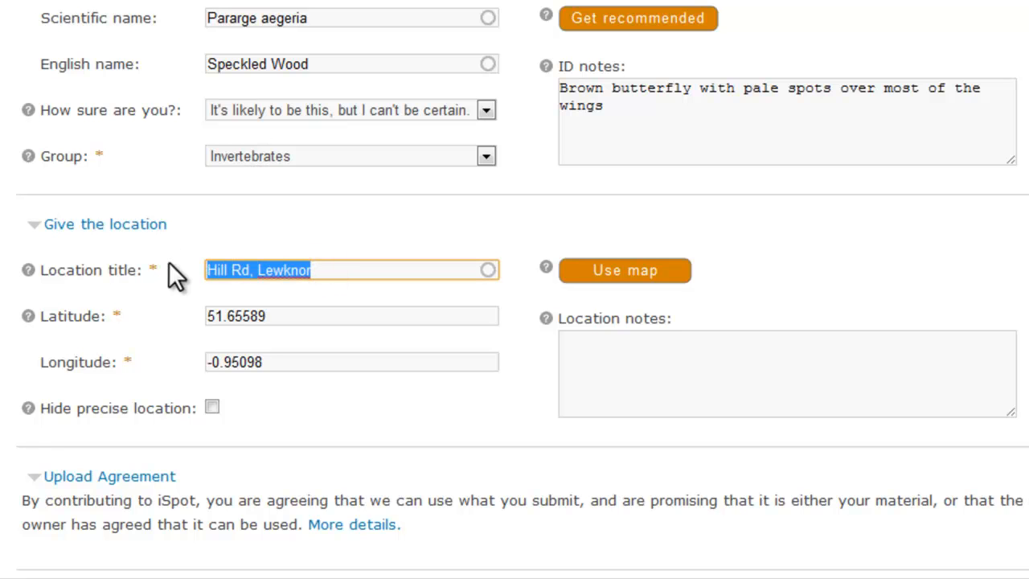
text(Woodland near Christmas Common)
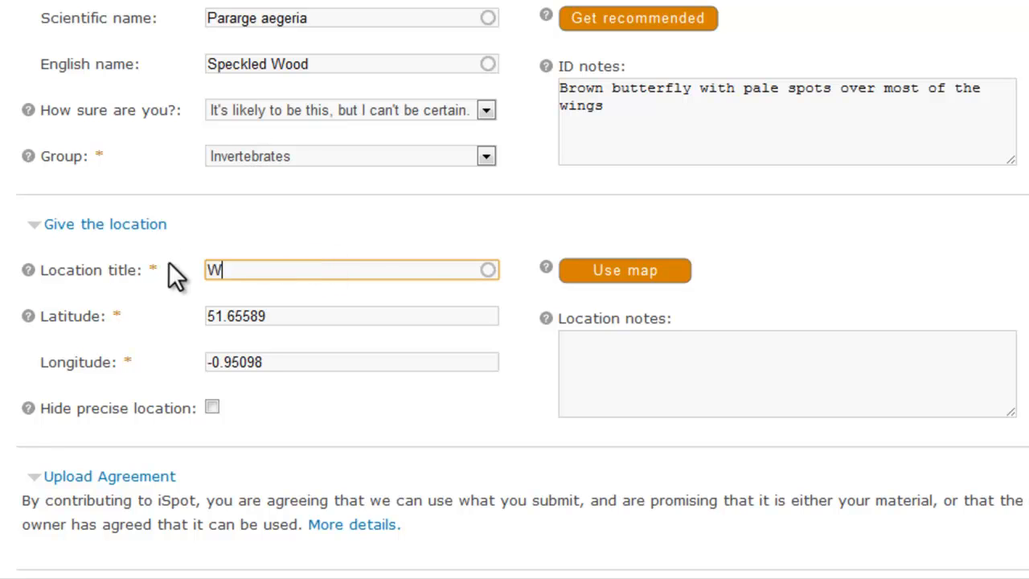
click(604, 357)
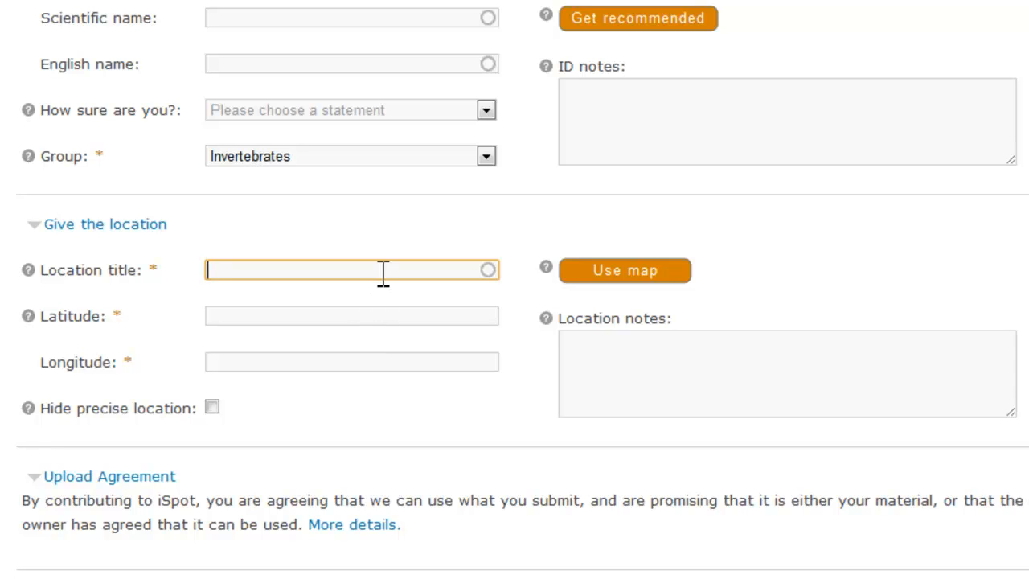
- Look up "wood" as the location title in a blank observation form and choose the saved location Woodland near Christmas Common
text(wood)
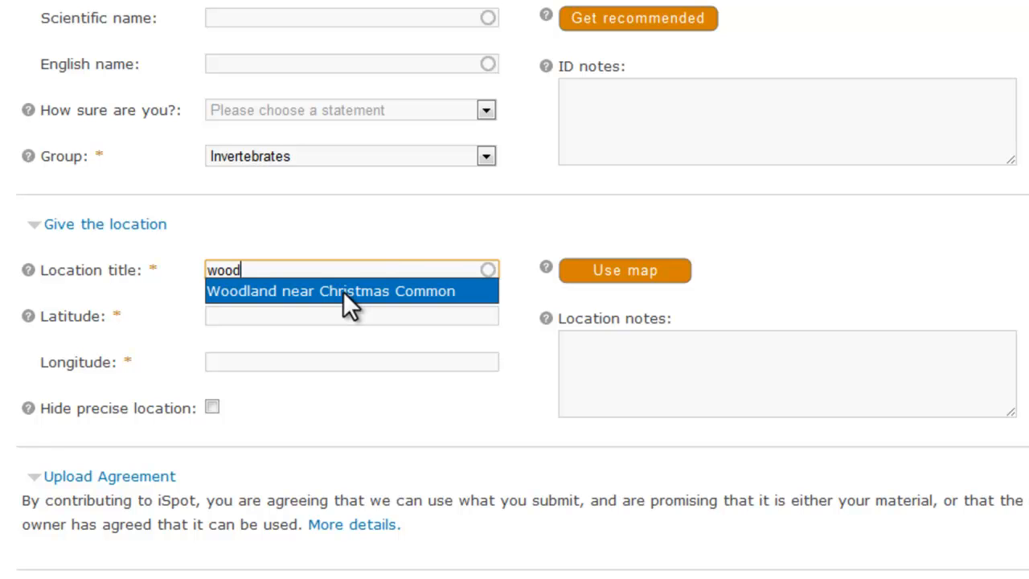
click(344, 291)
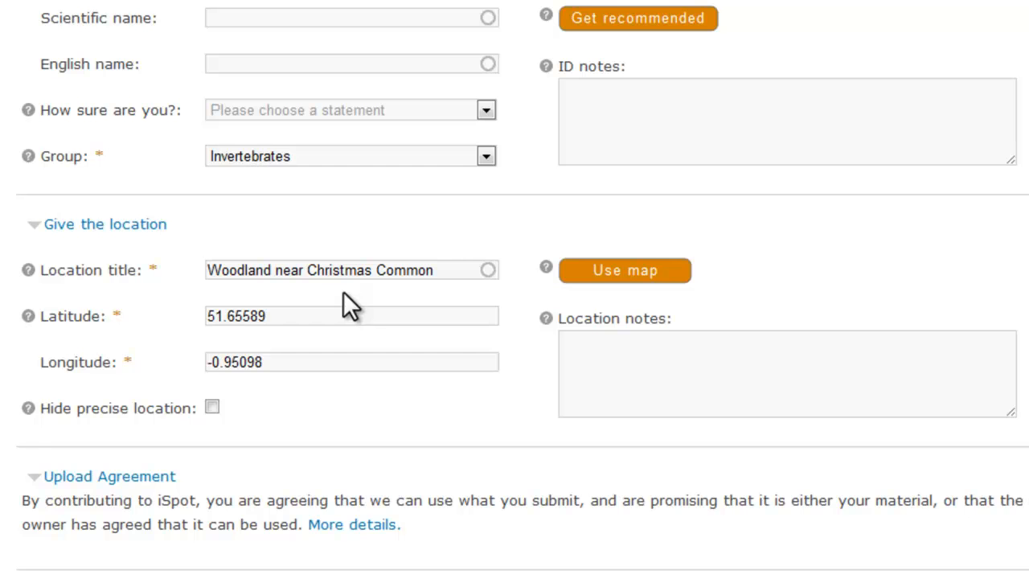
- Consult the upload agreement's further details, and preview the completed observation to check its details, identification and location
scroll(188, 291, down, 3)
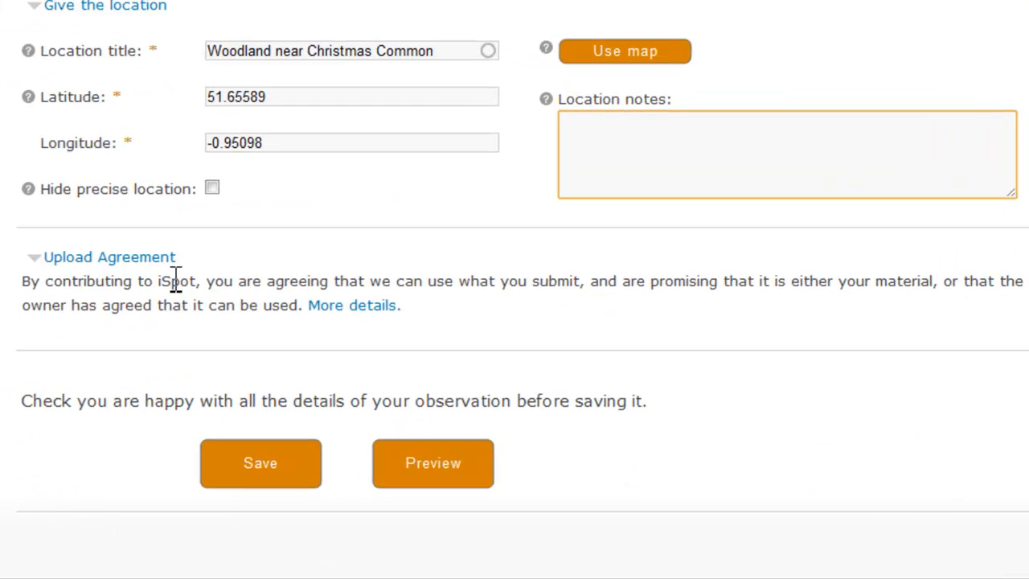
click(346, 305)
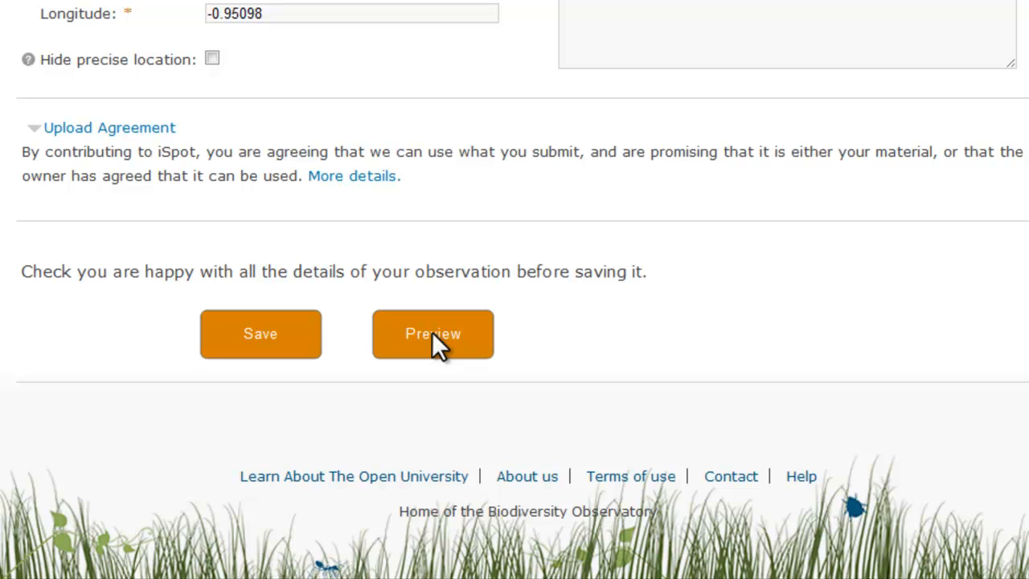
click(432, 331)
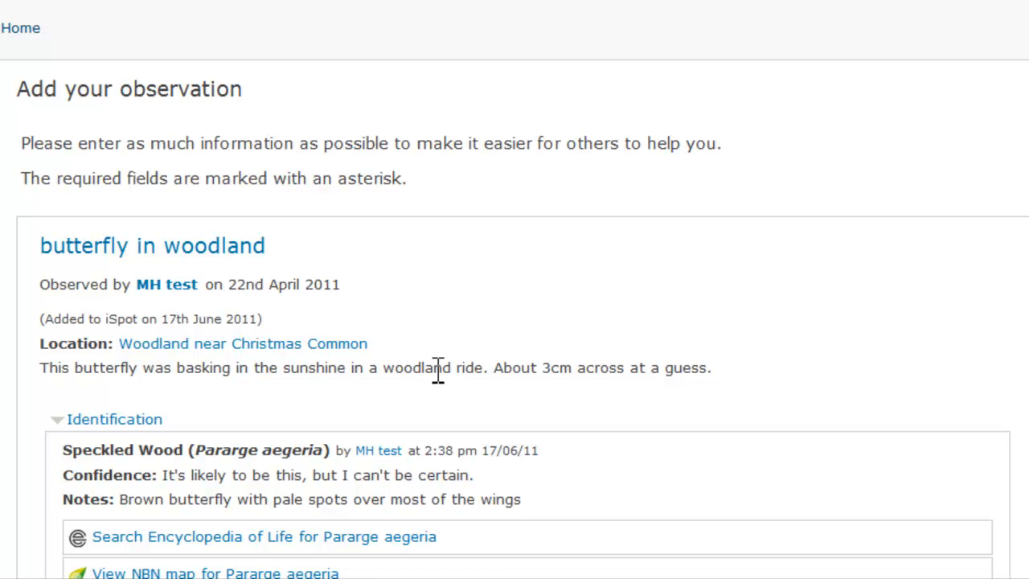
scroll(439, 370, down, 3)
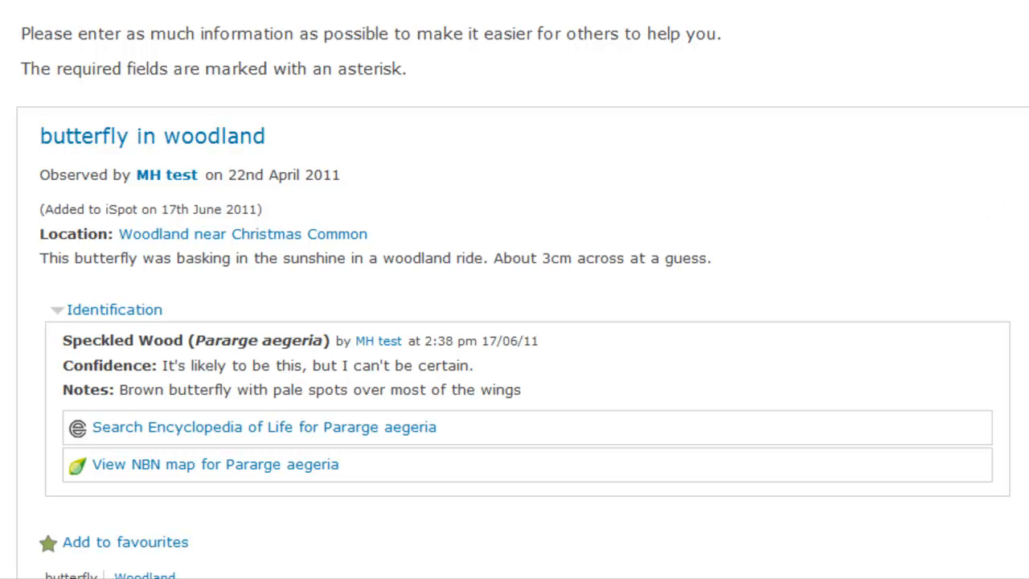
scroll(514, 322, down, 15)
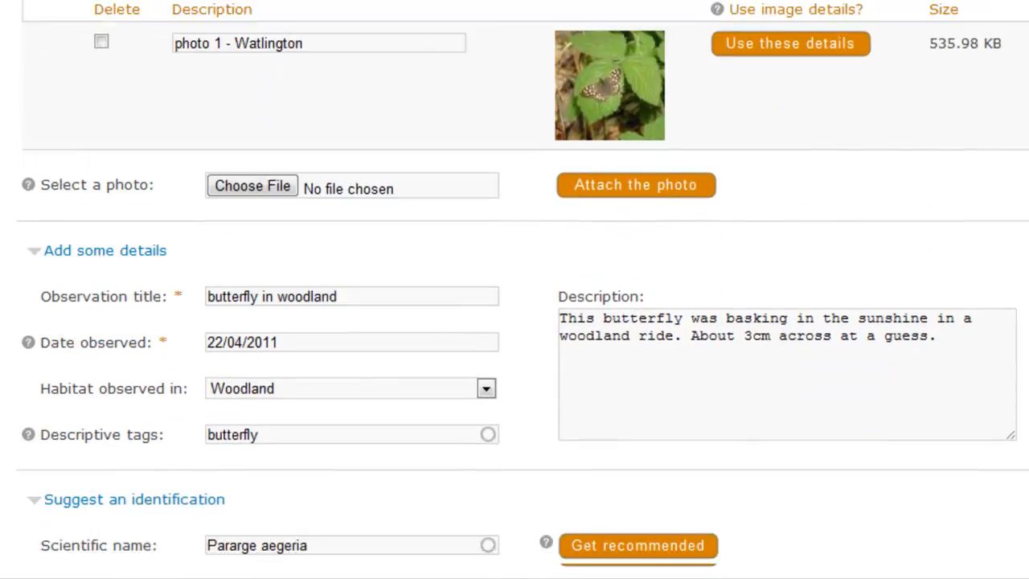
scroll(515, 321, down, 2)
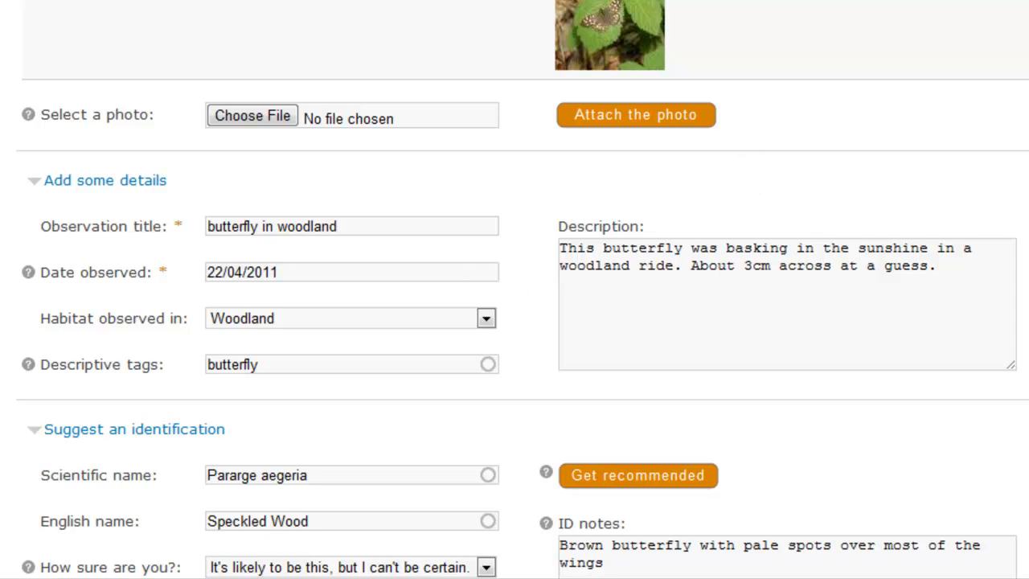
scroll(159, 519, down, 18)
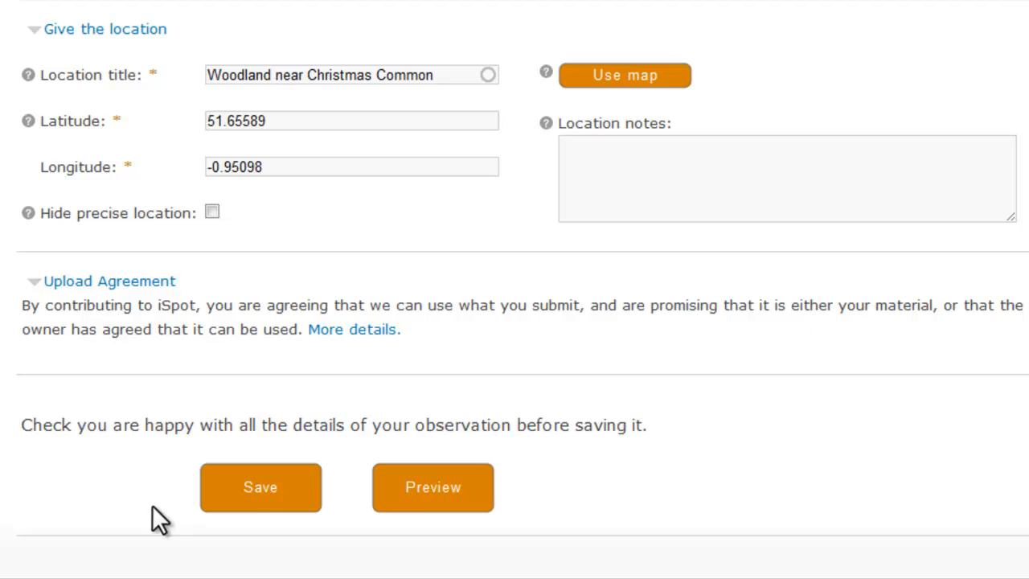
- Save the observation and look through its published page before returning to the site's home page
click(262, 487)
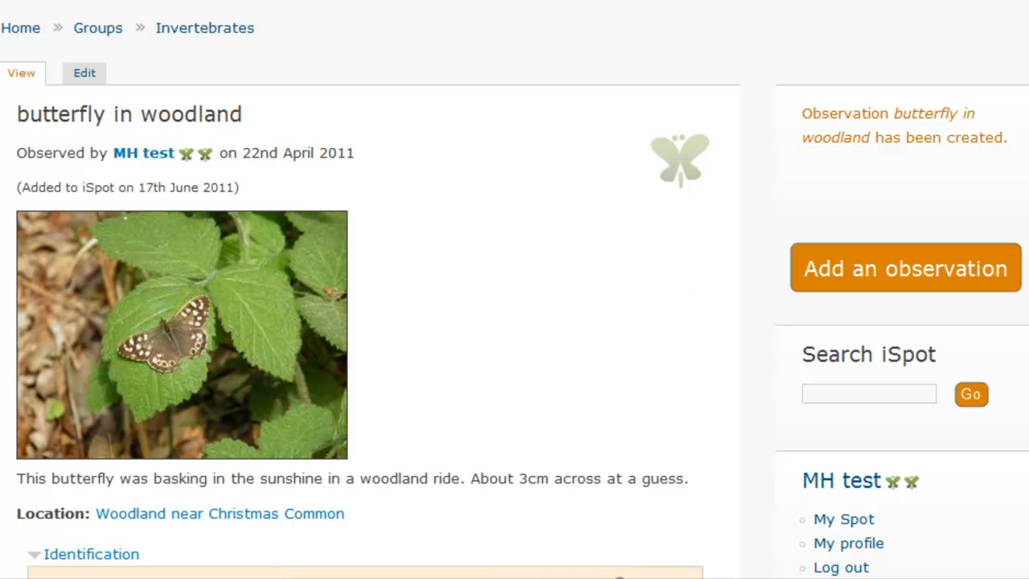
scroll(514, 322, down, 3)
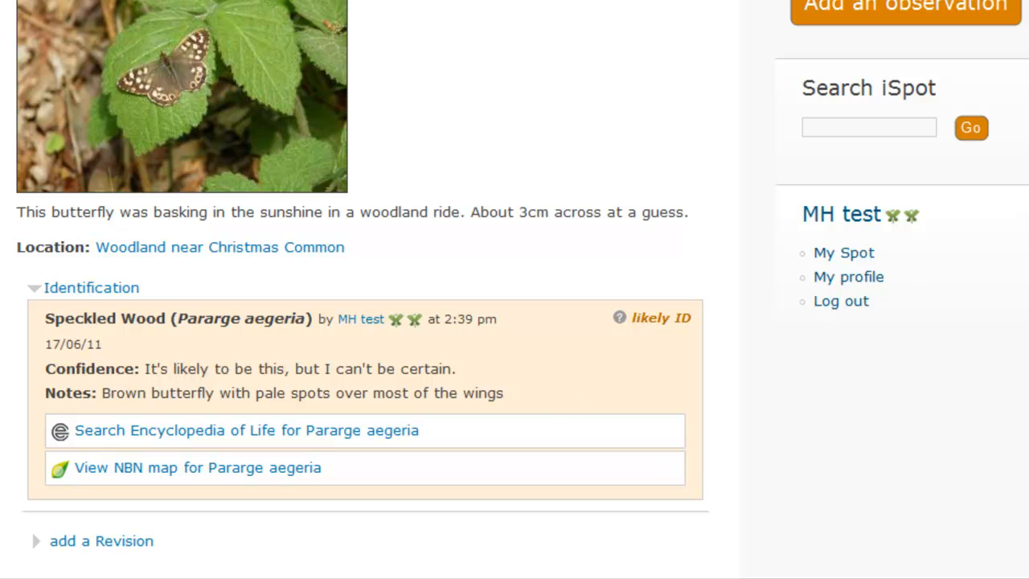
scroll(515, 290, down, 5)
scroll(514, 289, up, 5)
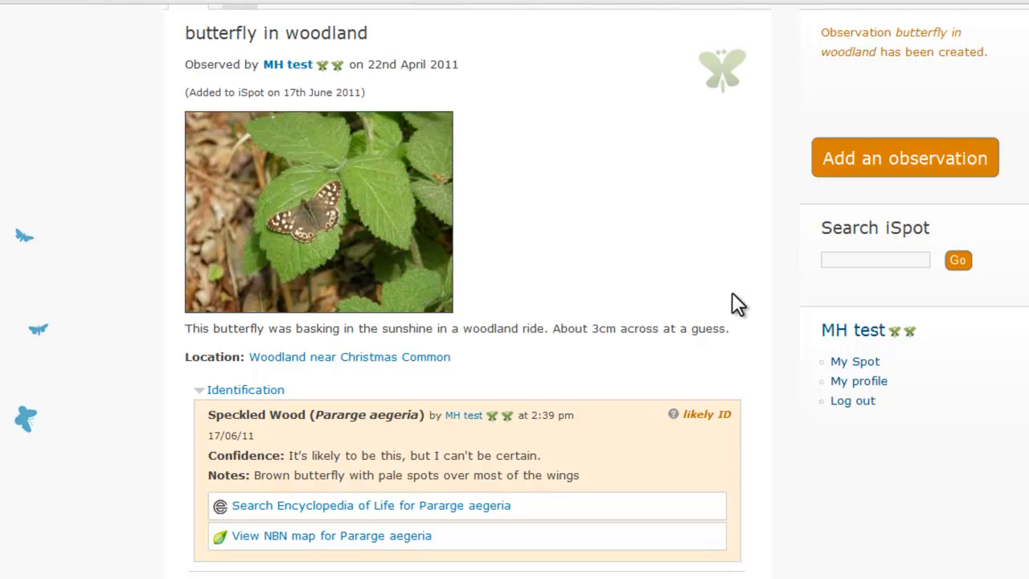
scroll(731, 283, up, 3)
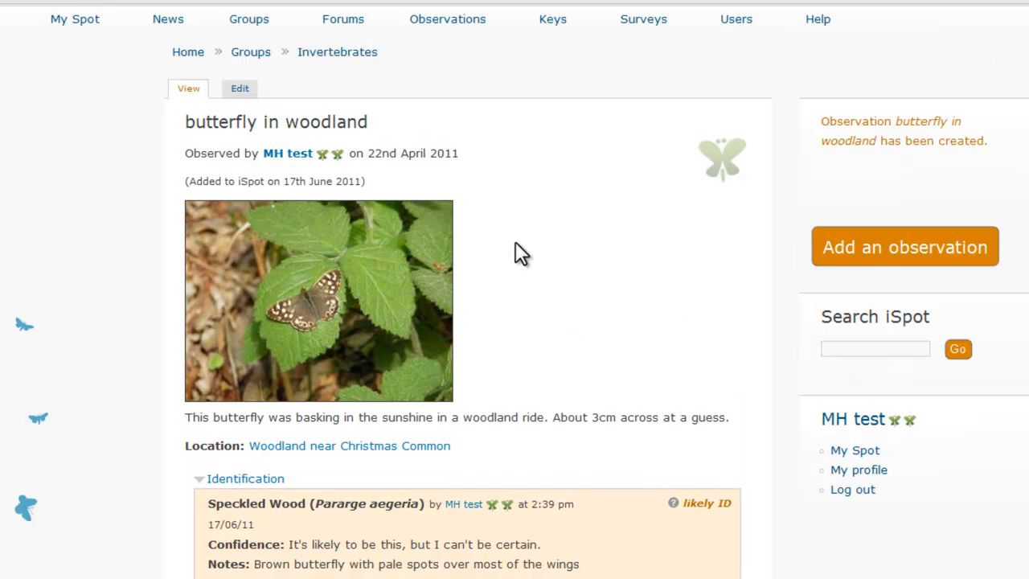
scroll(450, 201, up, 3)
click(155, 63)
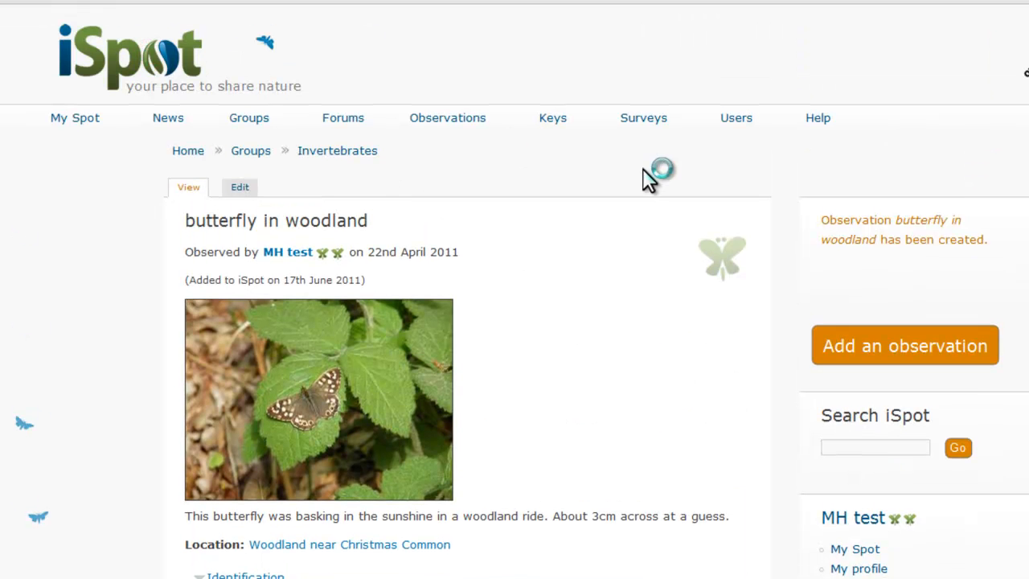